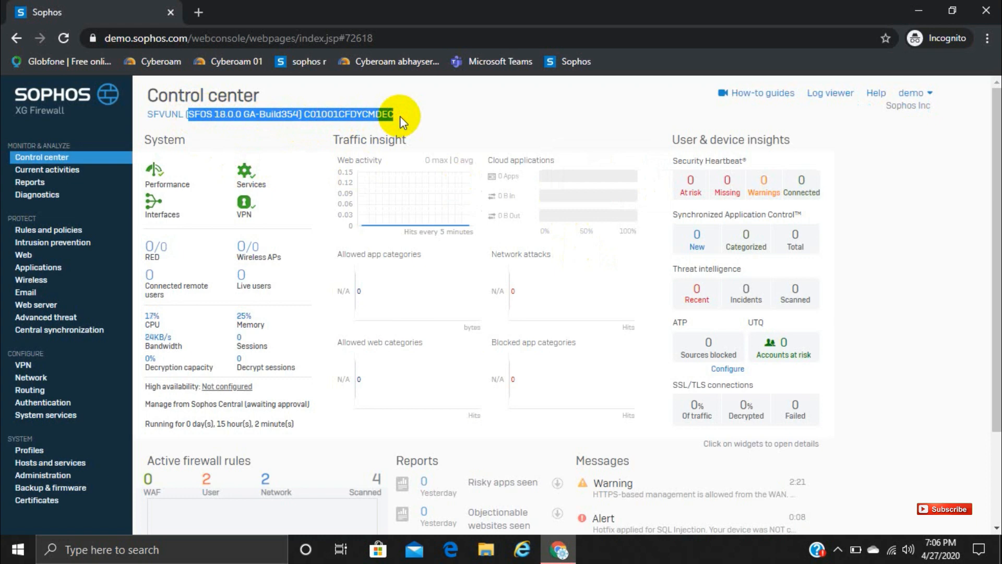
Step: Open Rules and policies and review the firewall rules, NAT rules and SSL/TLS inspection rules
{"action": "left_click", "coordinate": [399, 116]}
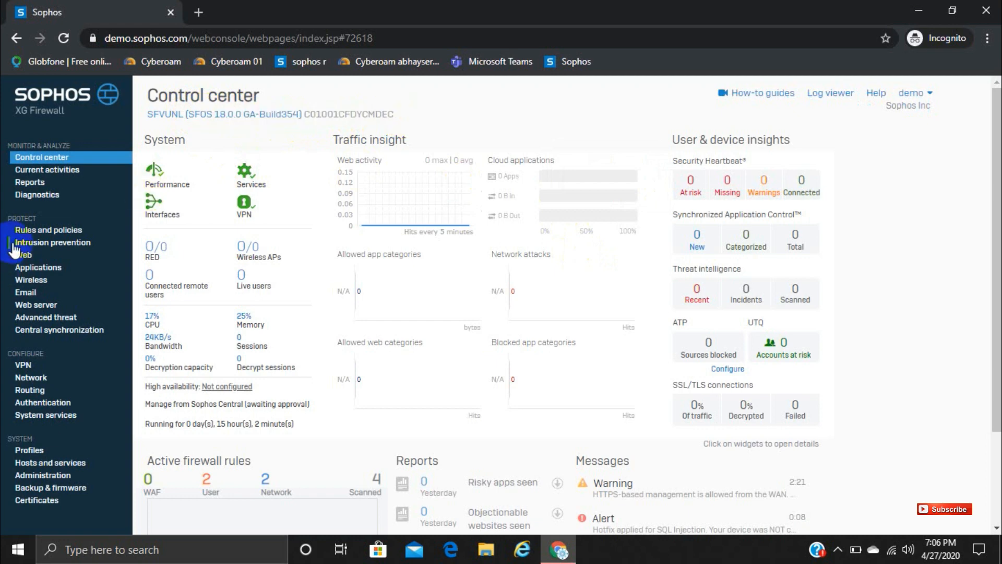
{"action": "left_click", "coordinate": [61, 233]}
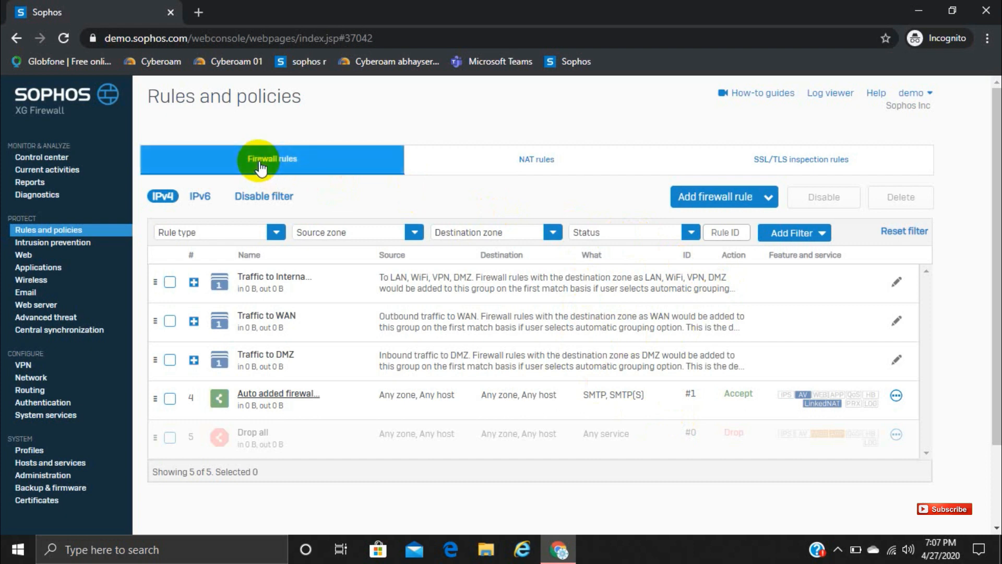
{"action": "left_click", "coordinate": [539, 162]}
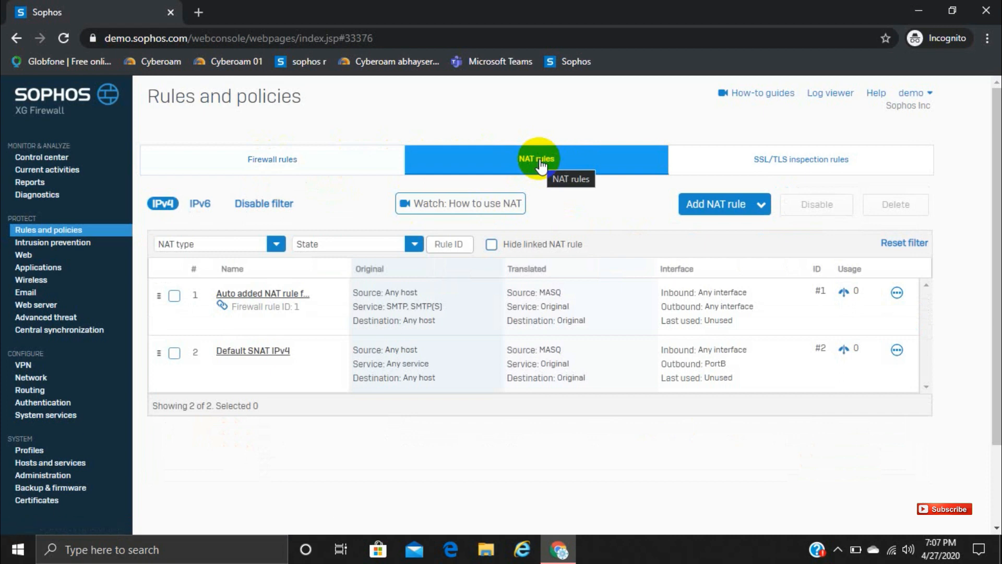
{"action": "left_click", "coordinate": [794, 161]}
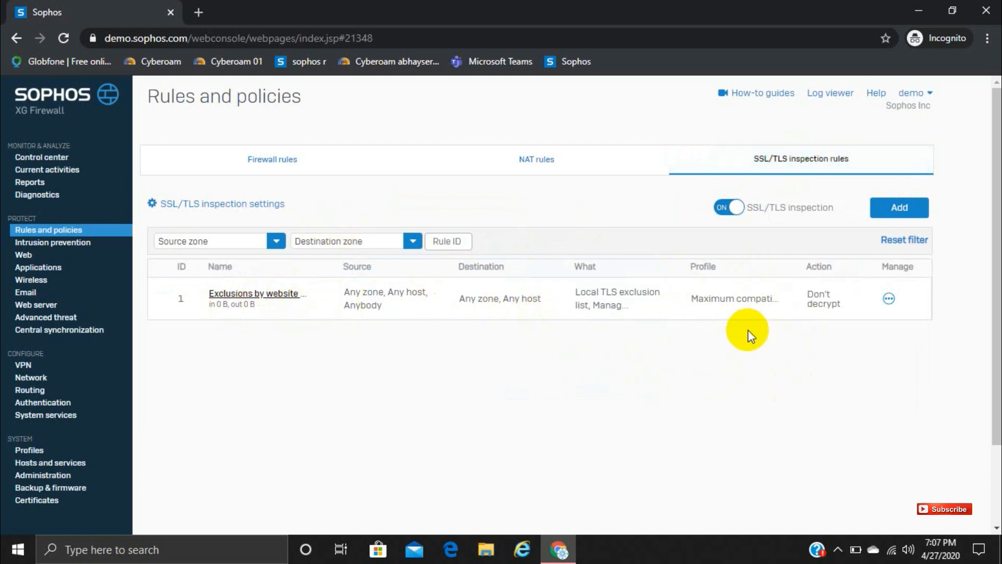
{"action": "left_click", "coordinate": [276, 162]}
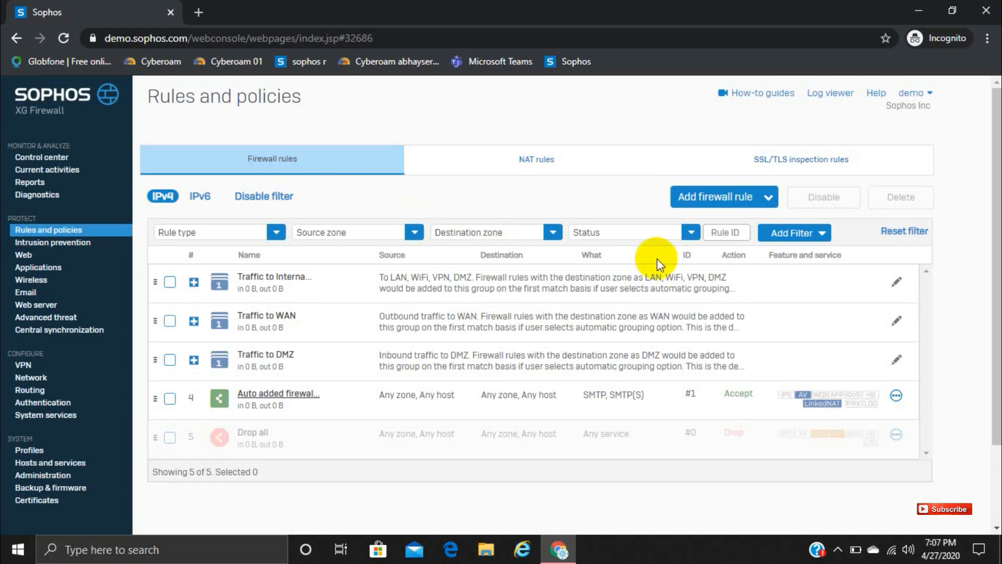
Step: Start a new firewall rule and name it "test"
{"action": "left_click", "coordinate": [739, 204]}
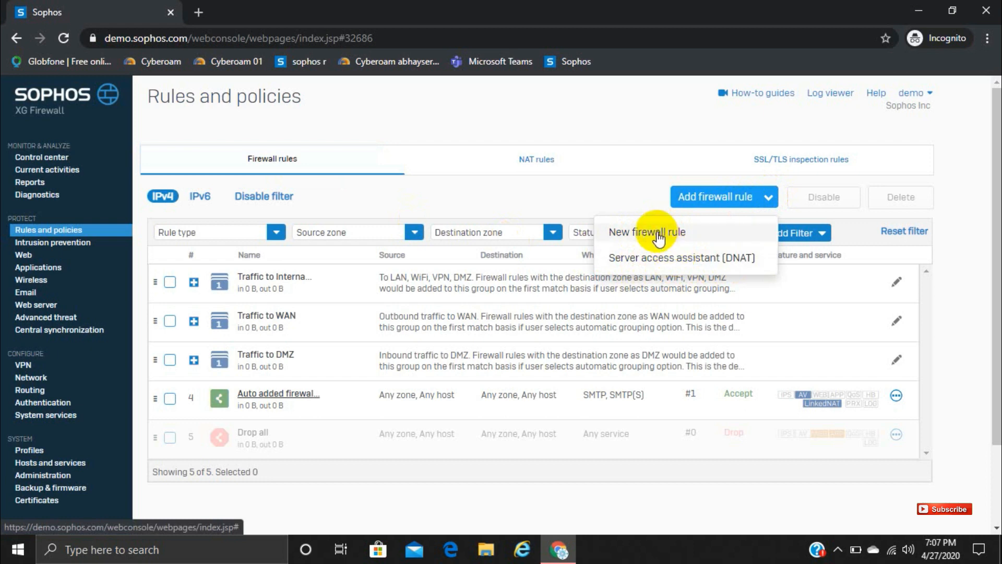
{"action": "left_click", "coordinate": [526, 158]}
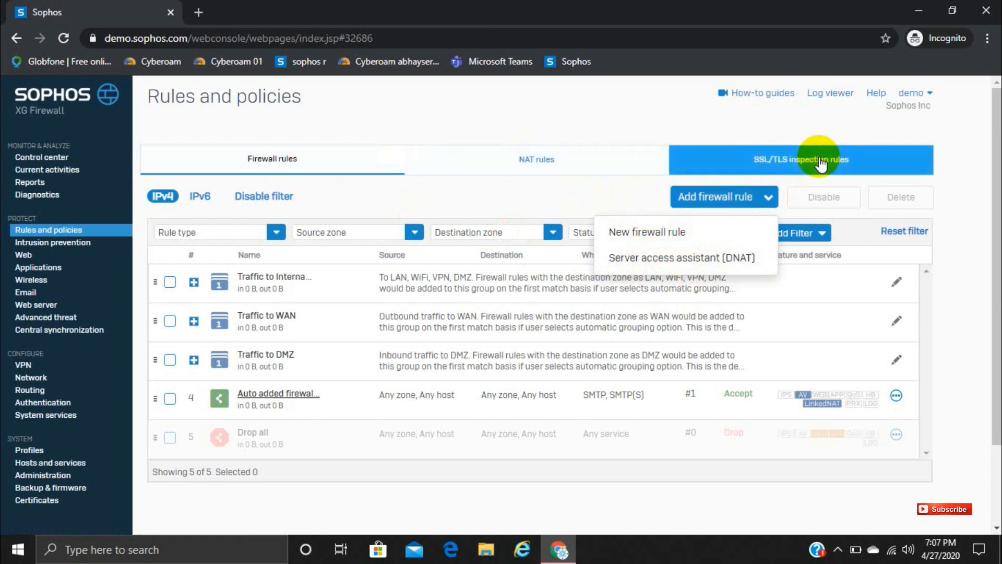
{"action": "left_click", "coordinate": [663, 229]}
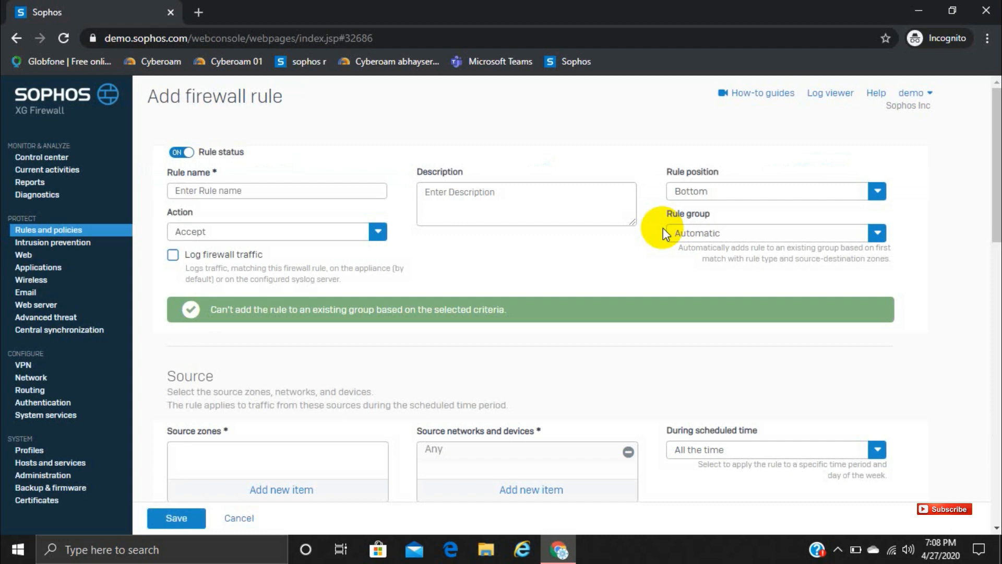
{"action": "left_click", "coordinate": [264, 188]}
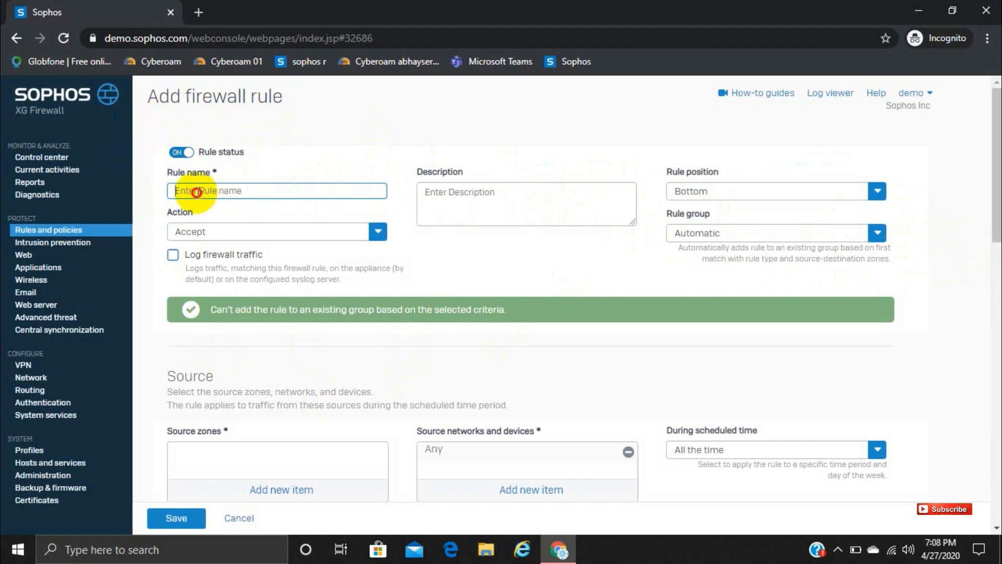
{"action": "type", "text": "test"}
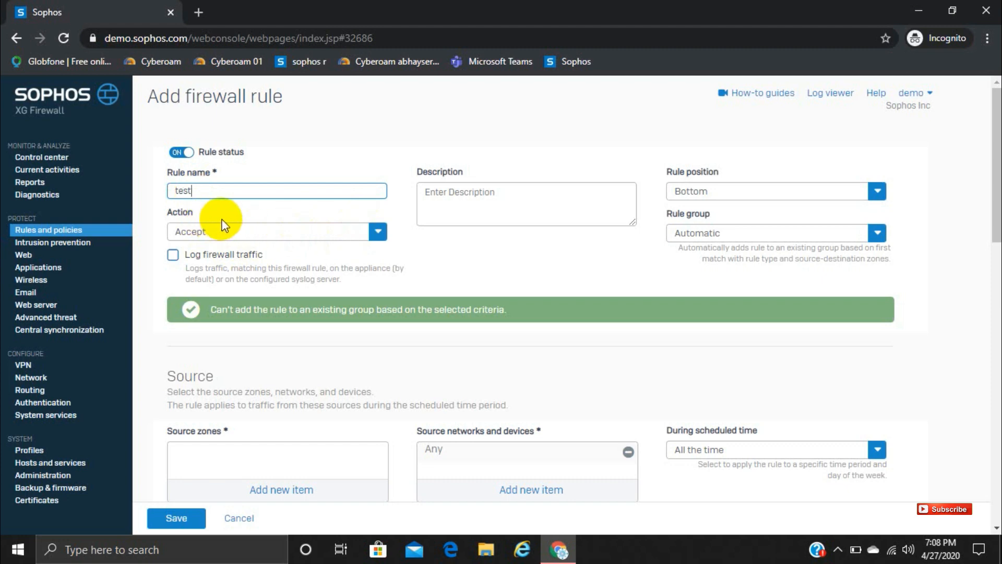
Step: Set the rule's action to Accept and enable logging of firewall traffic
{"action": "left_click", "coordinate": [378, 234]}
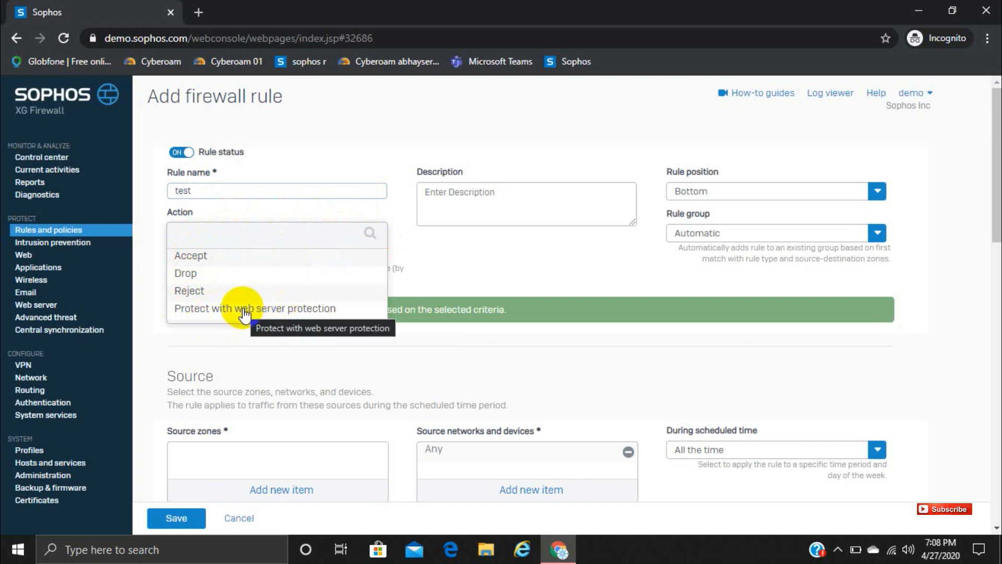
{"action": "left_click", "coordinate": [192, 256]}
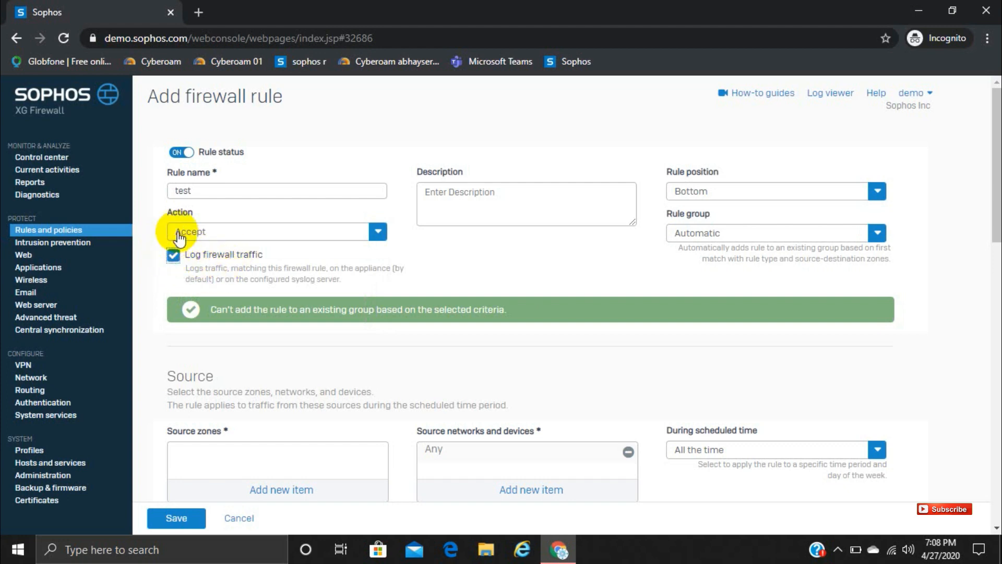
{"action": "left_click", "coordinate": [519, 203]}
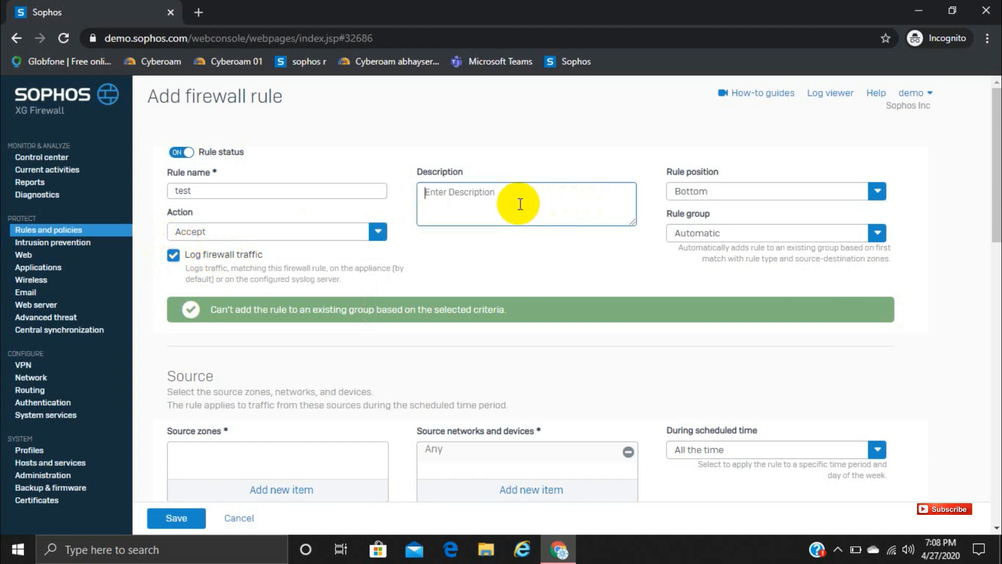
Step: Set the rule position to Top and the rule group to None
{"action": "left_click", "coordinate": [876, 191]}
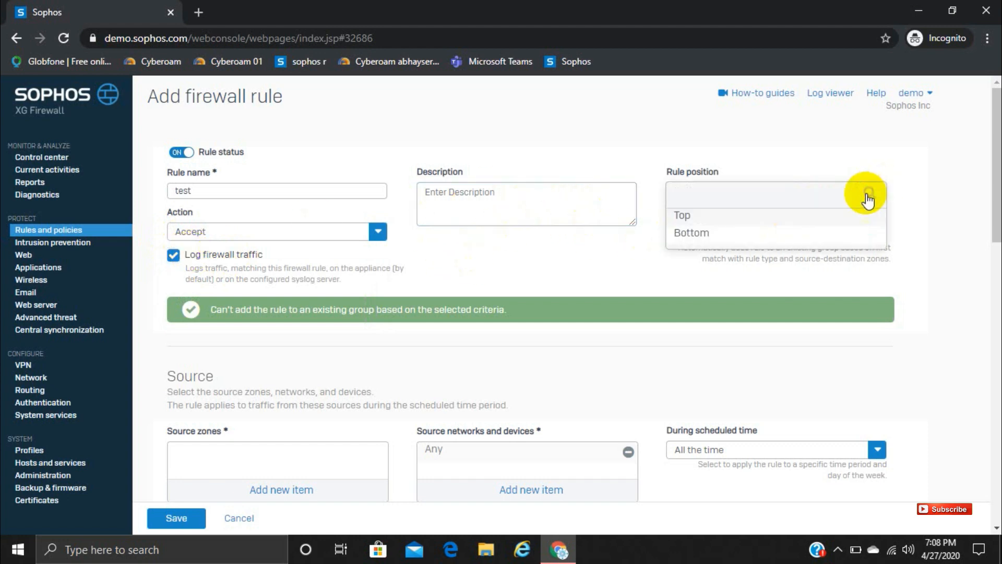
{"action": "left_click", "coordinate": [705, 216]}
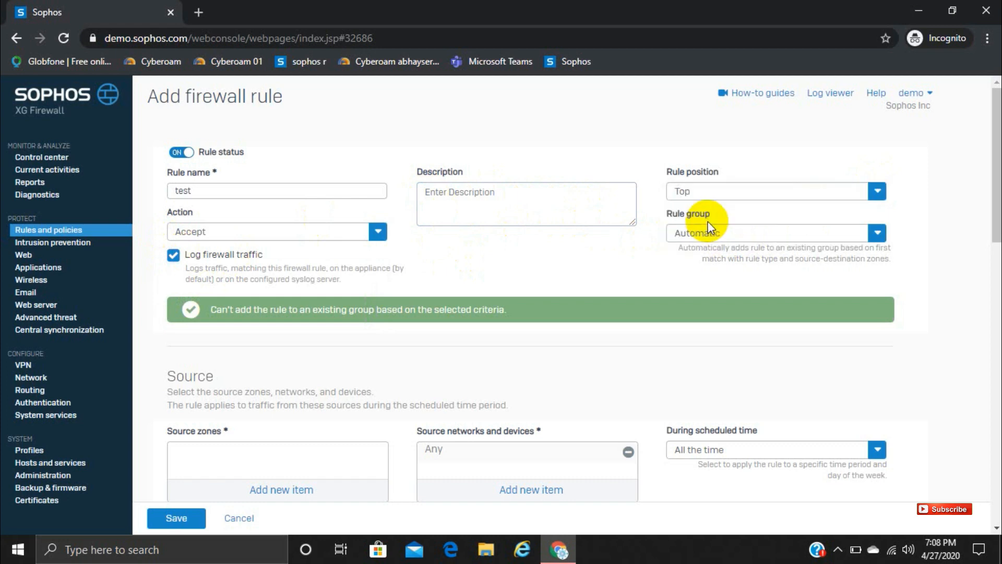
{"action": "left_click", "coordinate": [762, 240]}
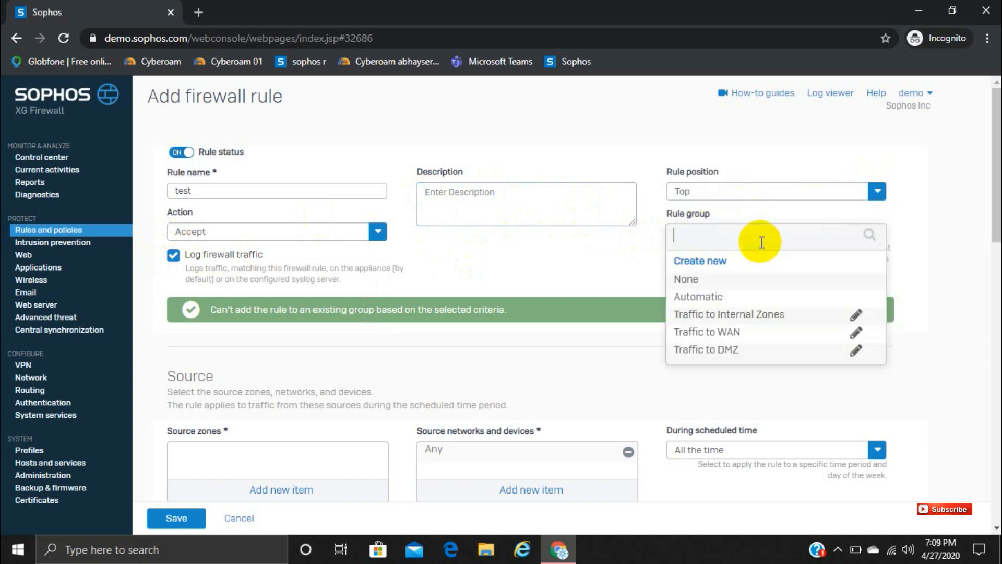
{"action": "left_click", "coordinate": [594, 278]}
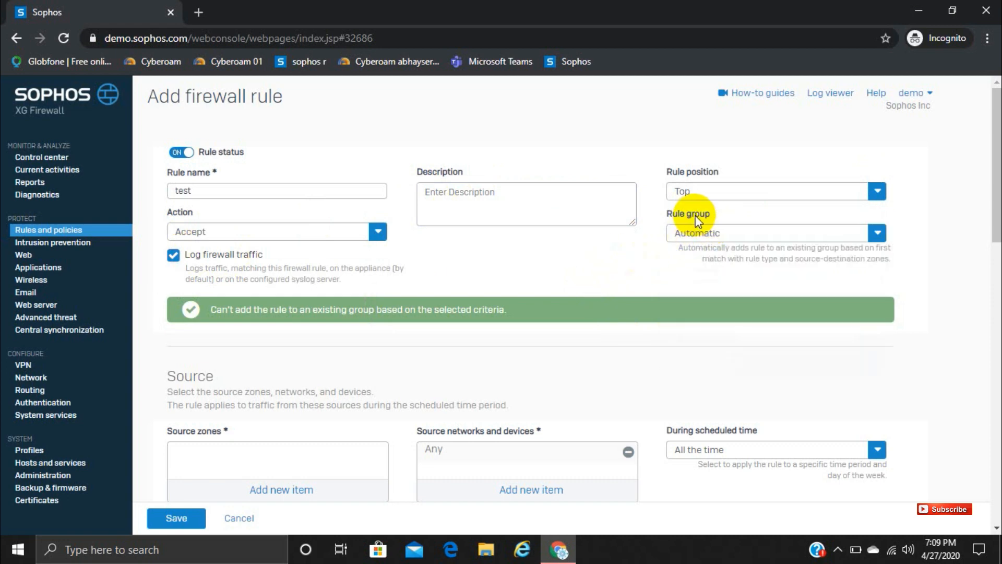
{"action": "left_click", "coordinate": [703, 230]}
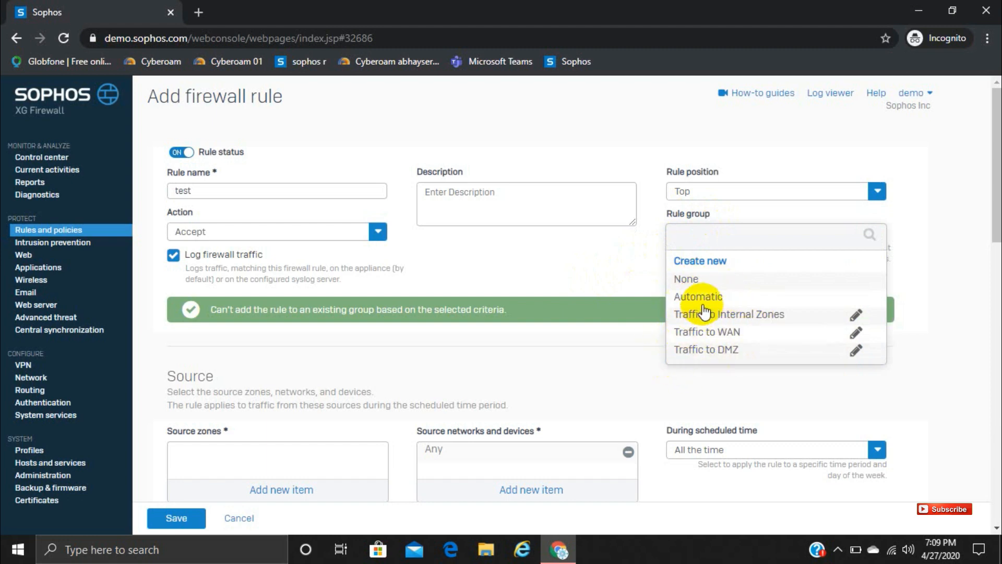
{"action": "left_click", "coordinate": [685, 278]}
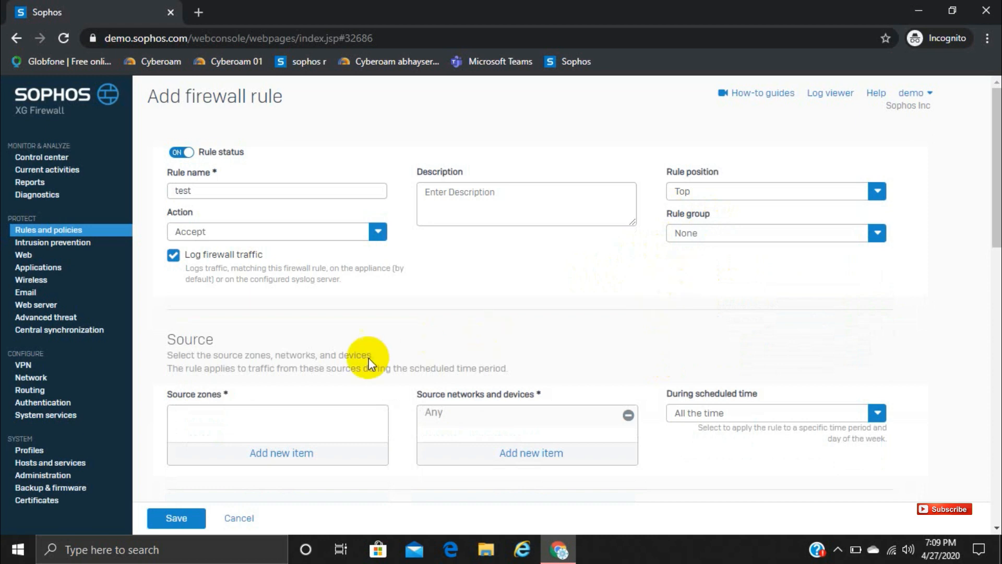
Step: Add LAN as the source zone and set the scheduled time to All the time
{"action": "left_click_drag", "start_coordinate": [995, 218], "coordinate": [997, 261]}
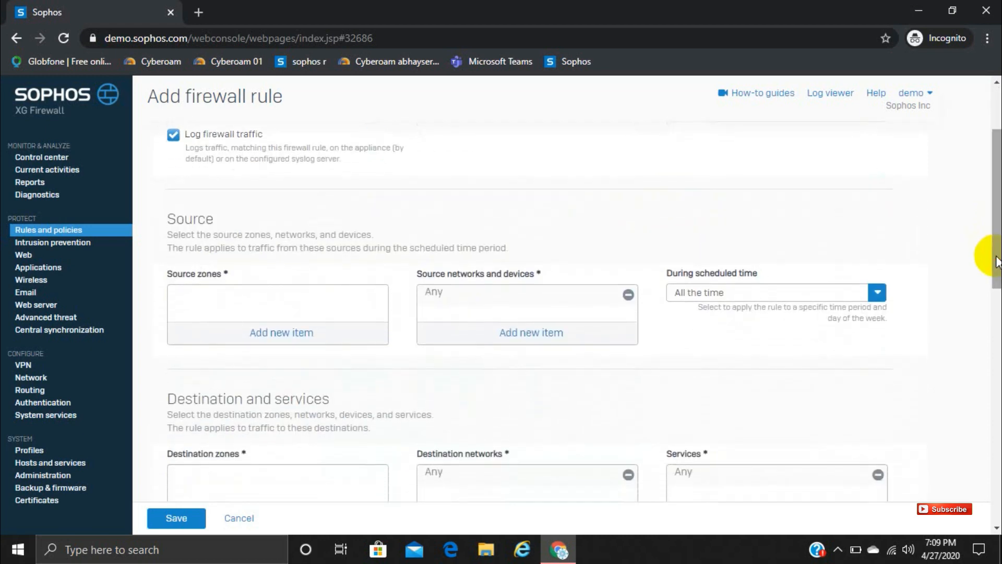
{"action": "left_click", "coordinate": [281, 332]}
{"action": "left_click", "coordinate": [181, 371]}
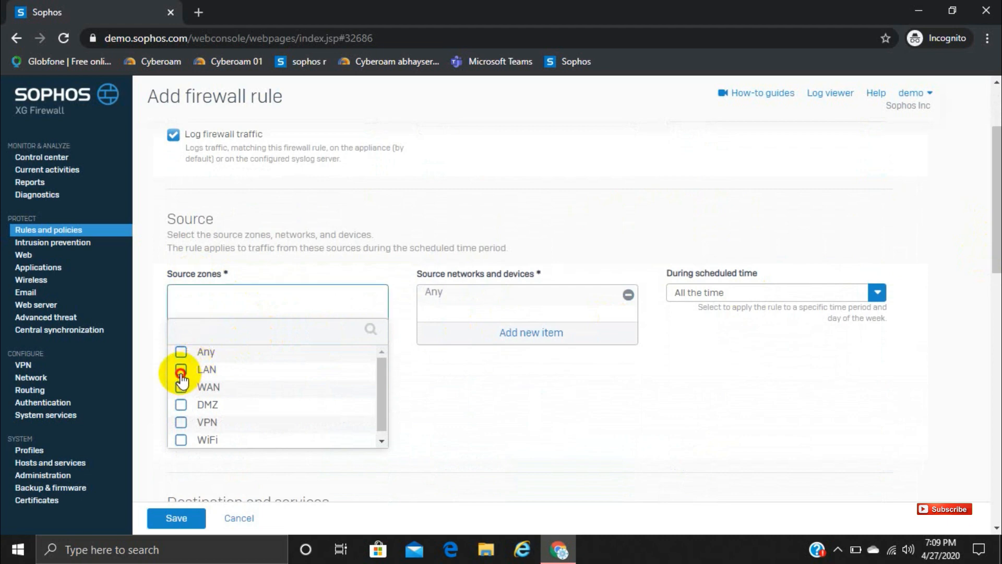
{"action": "left_click", "coordinate": [244, 464]}
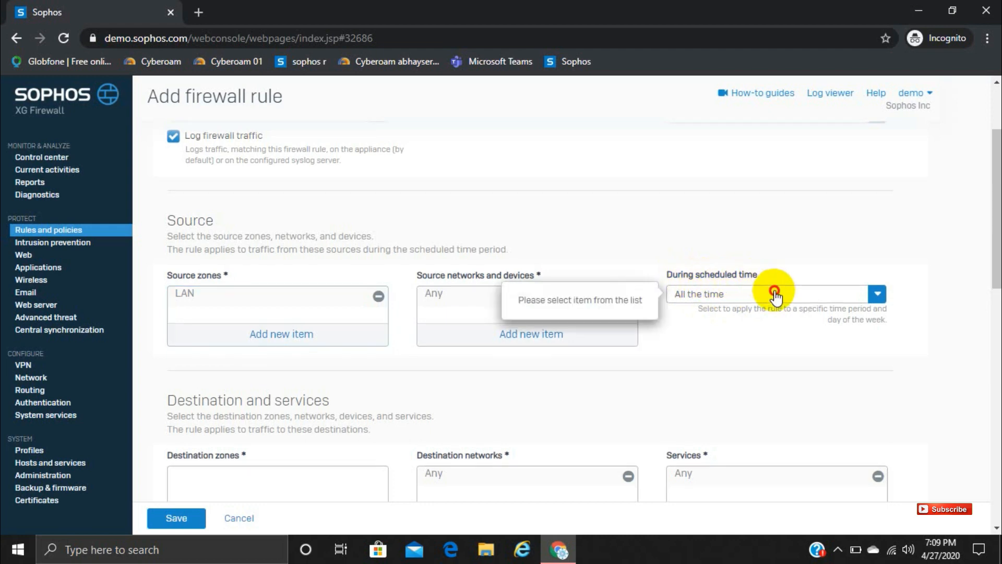
{"action": "left_click", "coordinate": [711, 288]}
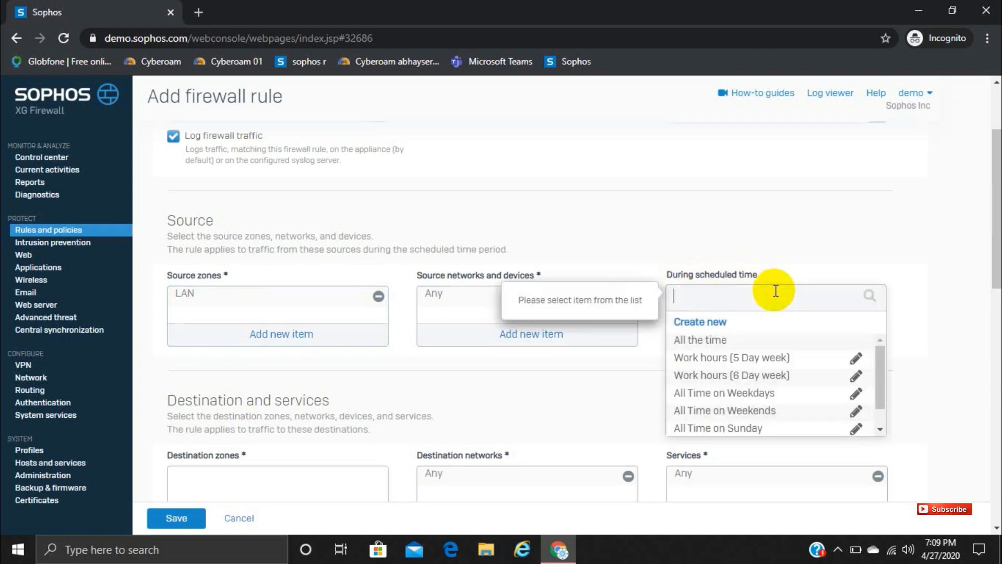
{"action": "left_click", "coordinate": [703, 341]}
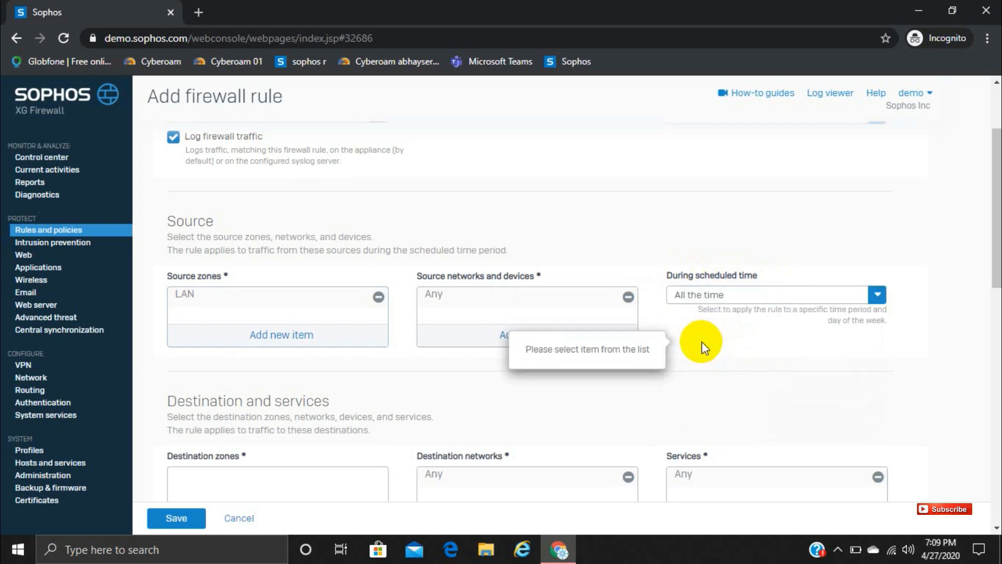
Step: Add WAN as the destination zone of the firewall rule
{"action": "left_click_drag", "start_coordinate": [994, 255], "coordinate": [984, 302]}
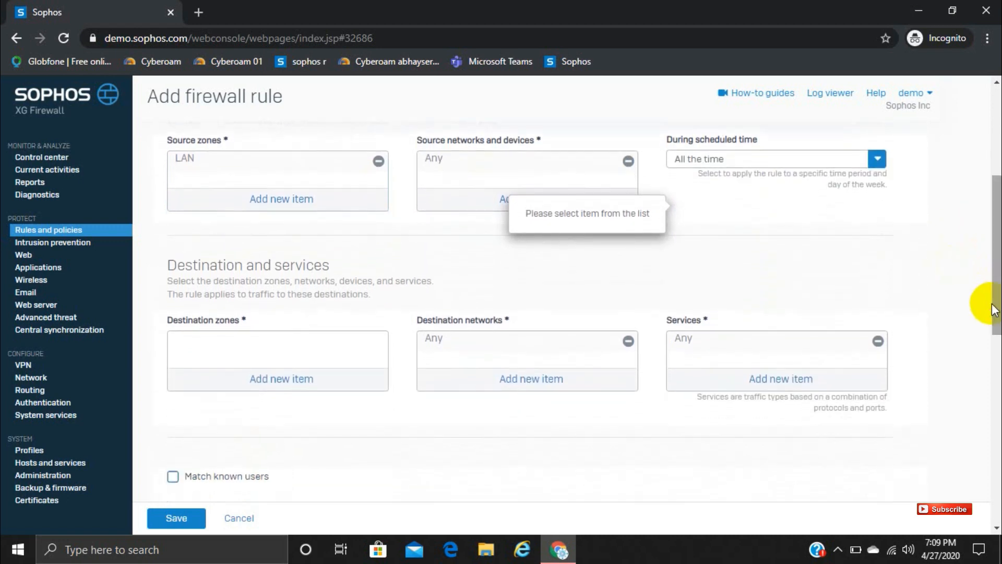
{"action": "left_click", "coordinate": [293, 385]}
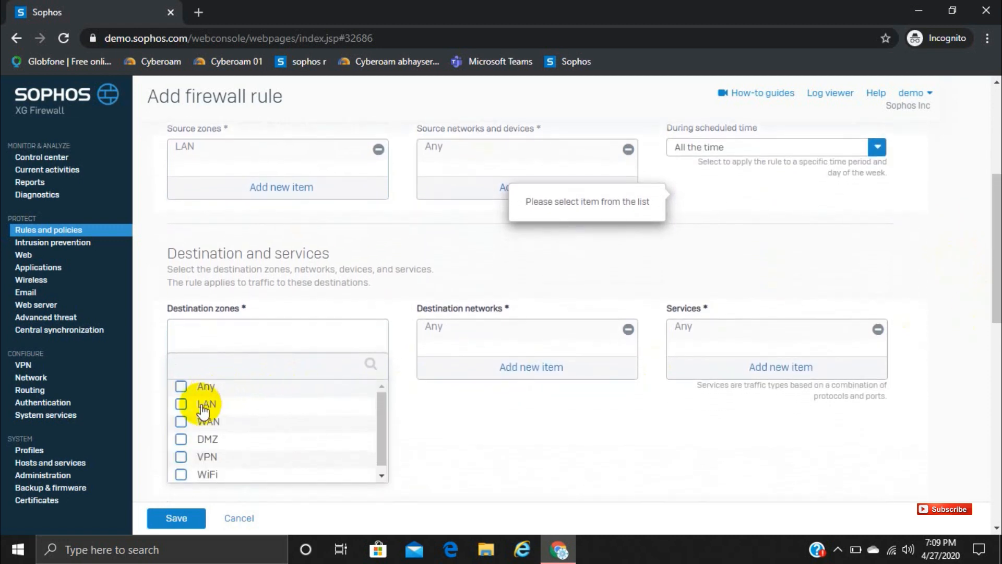
{"action": "left_click", "coordinate": [181, 421]}
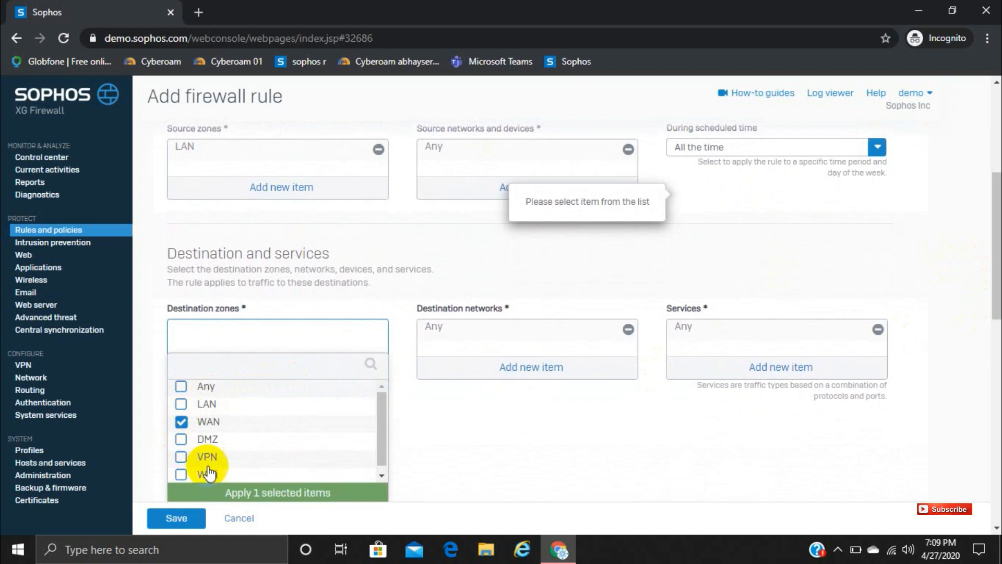
{"action": "left_click", "coordinate": [244, 493]}
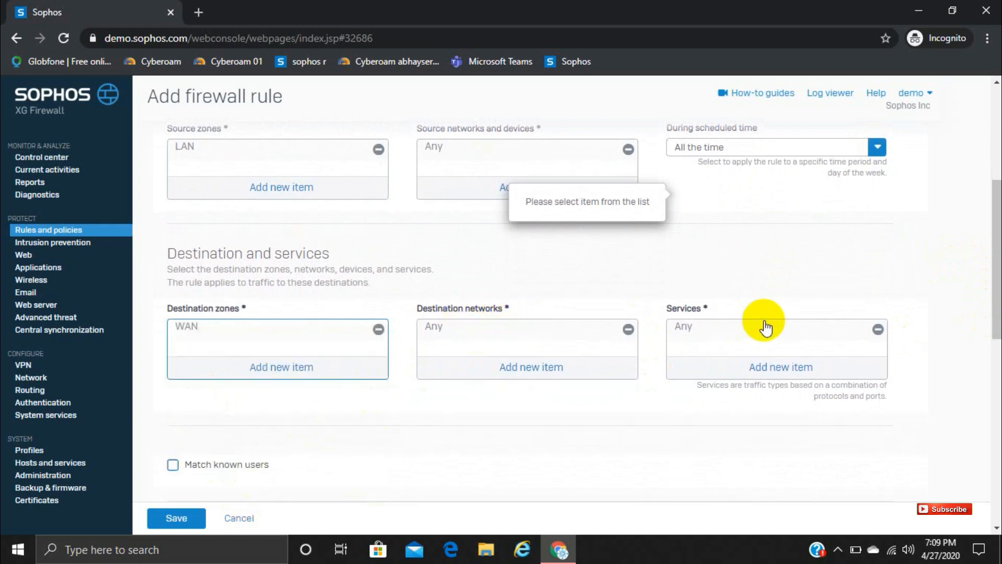
Step: Examine the rule's options for matching known users, adding exclusions and creating a linked NAT rule
{"action": "left_click_drag", "start_coordinate": [987, 281], "coordinate": [986, 330]}
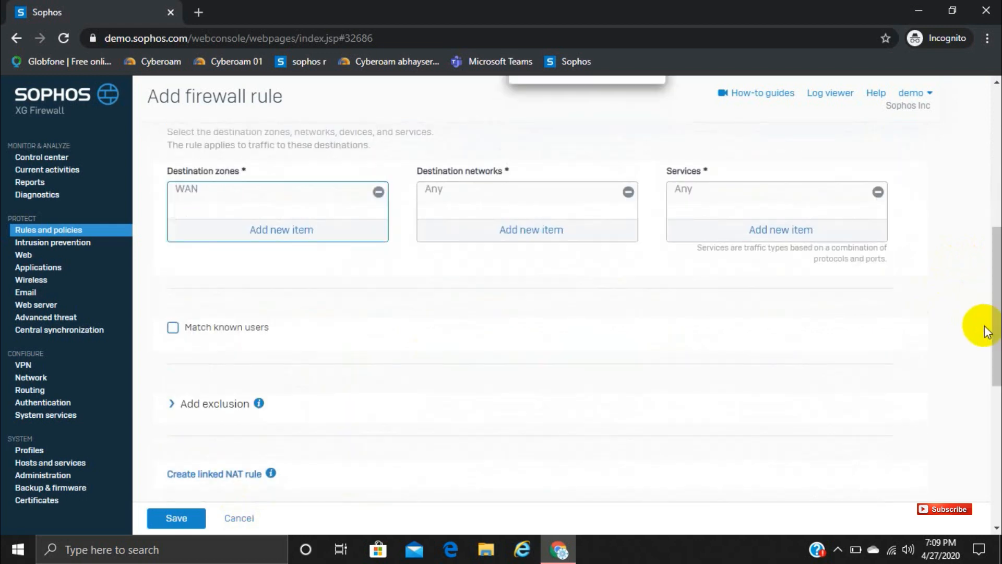
{"action": "left_click", "coordinate": [173, 327]}
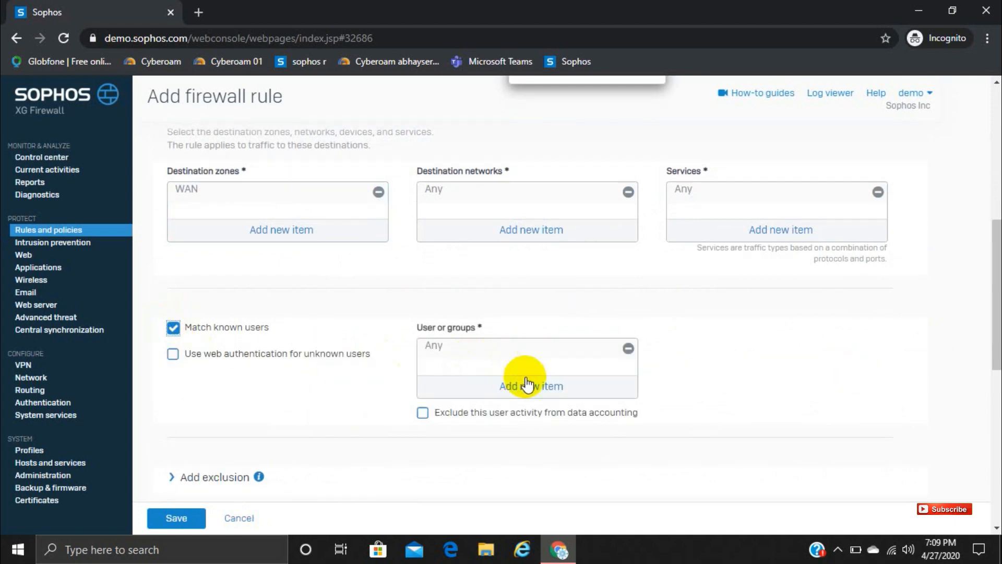
{"action": "left_click", "coordinate": [173, 328]}
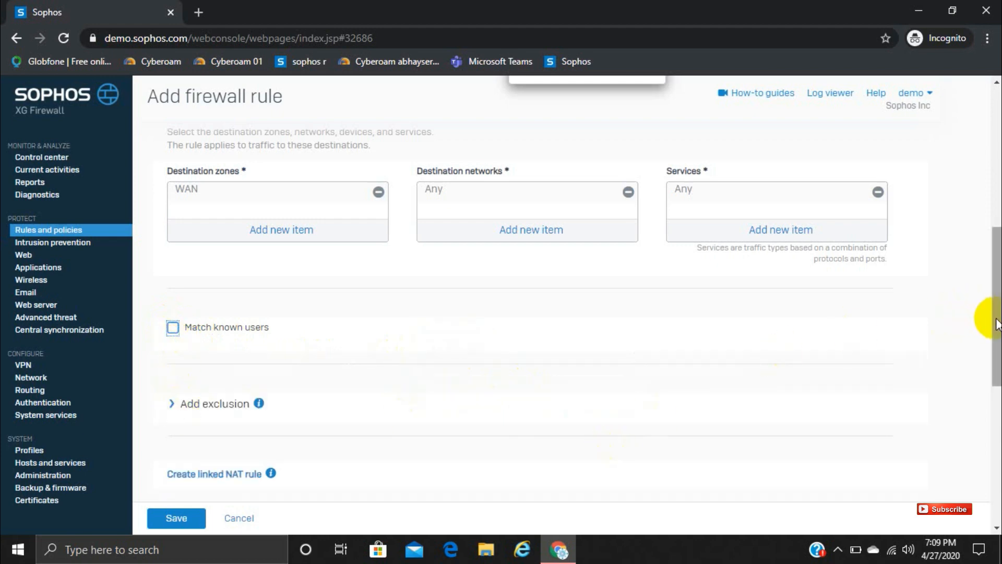
{"action": "scroll", "coordinate": [985, 329], "scroll_direction": "down", "scroll_amount": 3}
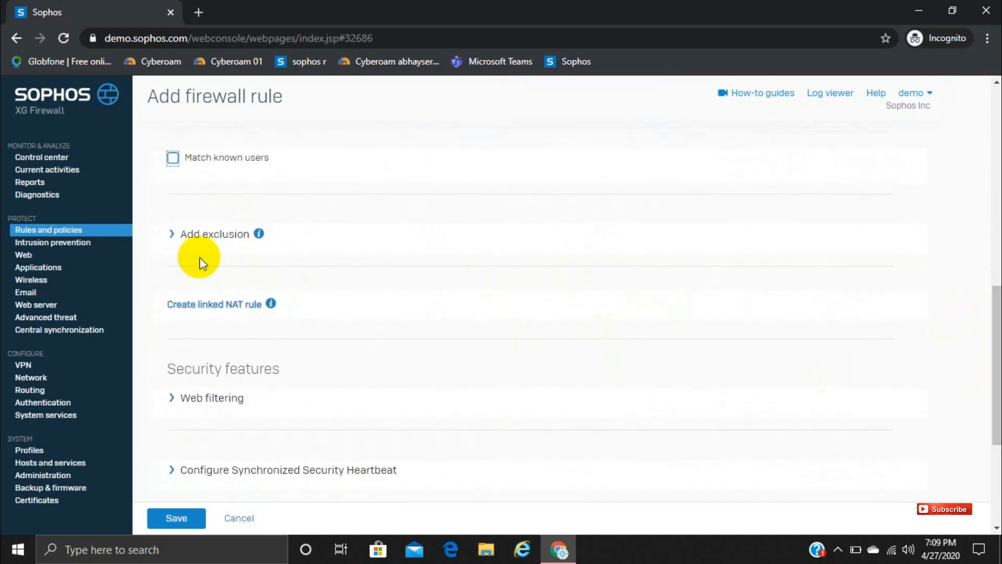
{"action": "left_click", "coordinate": [174, 235]}
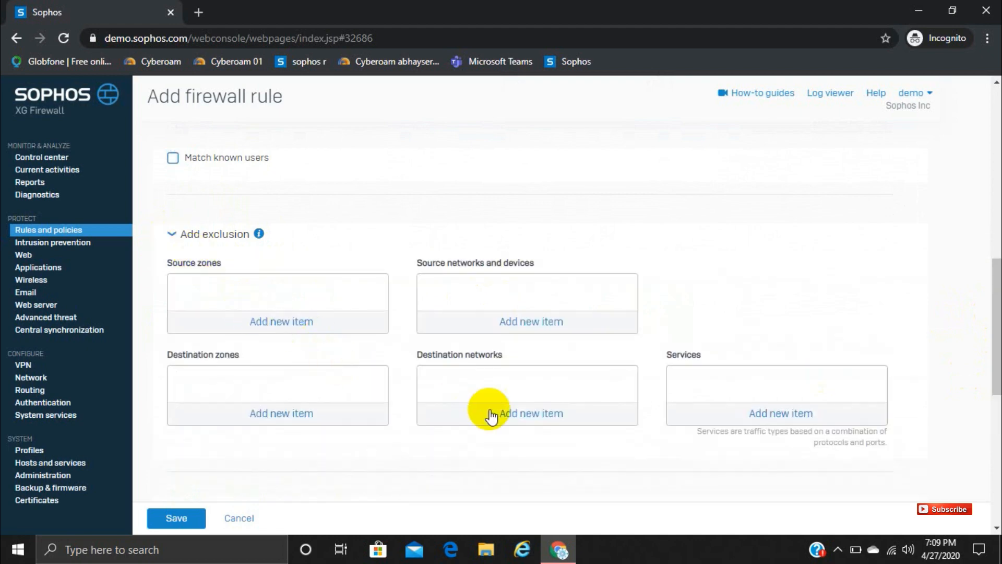
{"action": "left_click", "coordinate": [172, 234]}
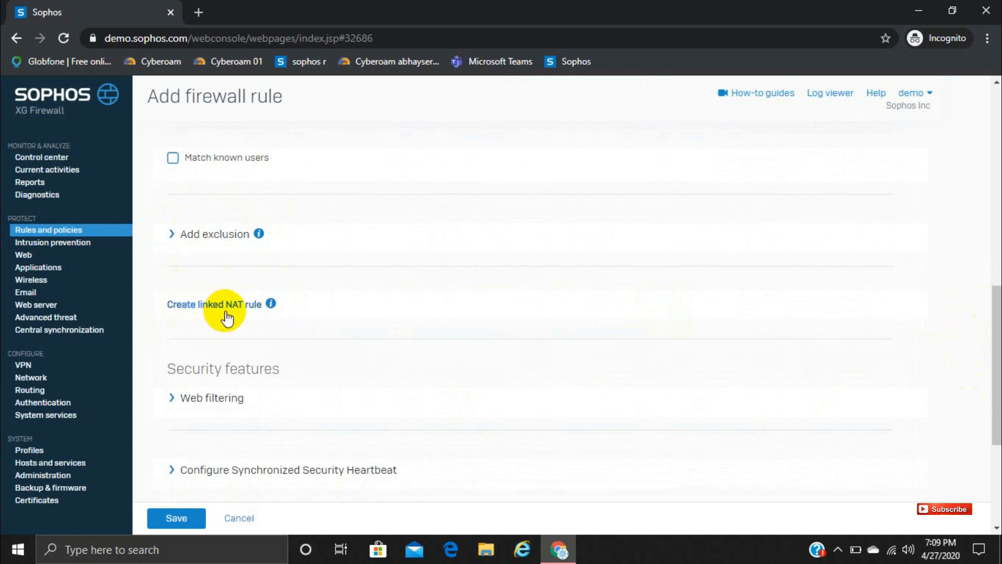
{"action": "mouse_move", "coordinate": [275, 312]}
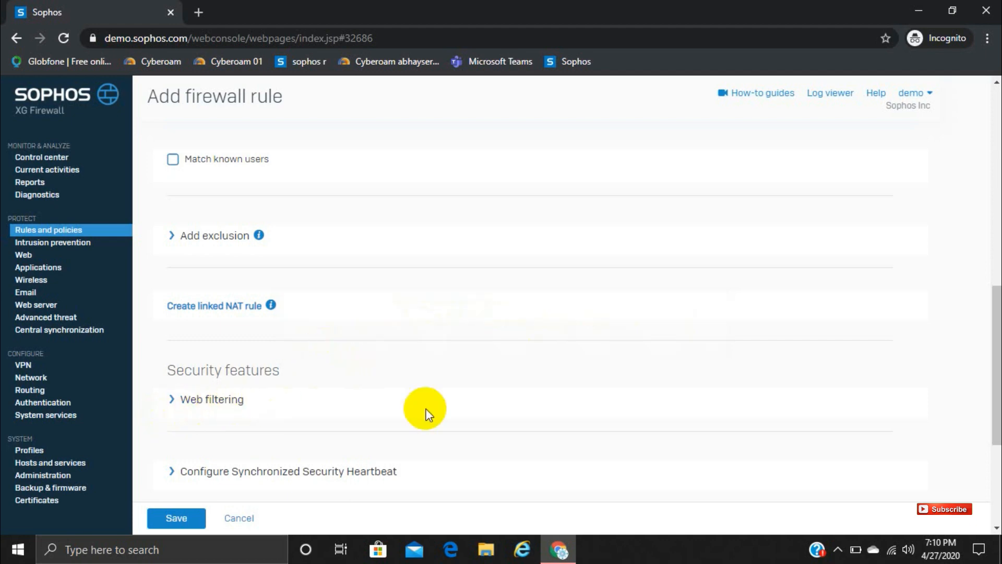
Step: Expand the rule's web filtering settings and set the web policy to CIPA Compliance
{"action": "left_click", "coordinate": [995, 319]}
{"action": "left_click_drag", "start_coordinate": [995, 319], "coordinate": [996, 362]}
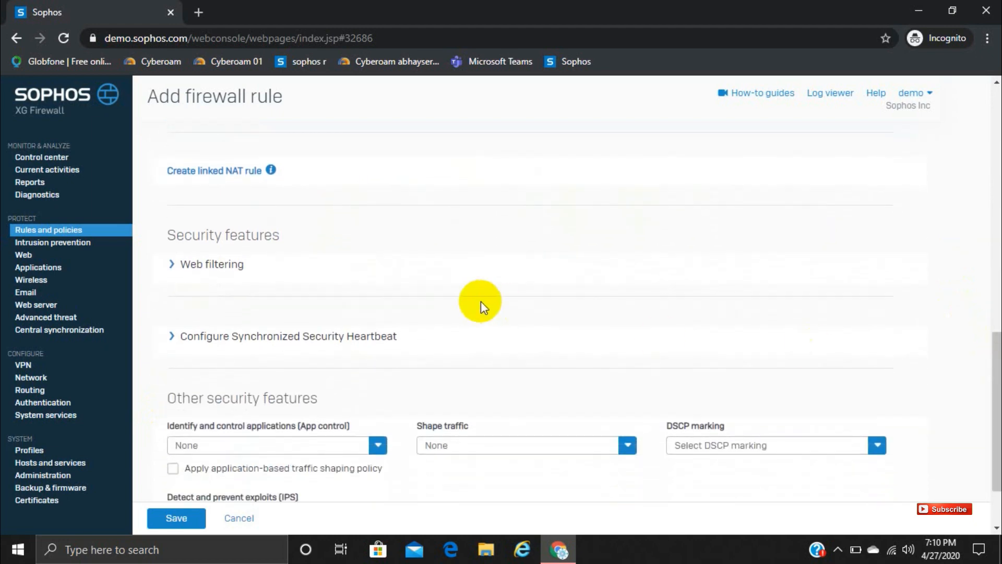
{"action": "left_click", "coordinate": [172, 264]}
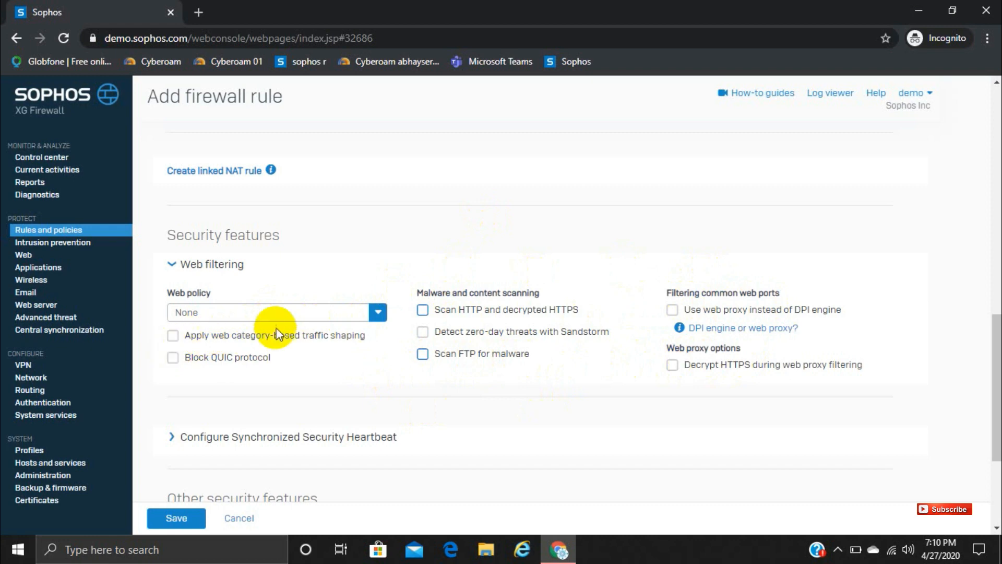
{"action": "left_click", "coordinate": [367, 320]}
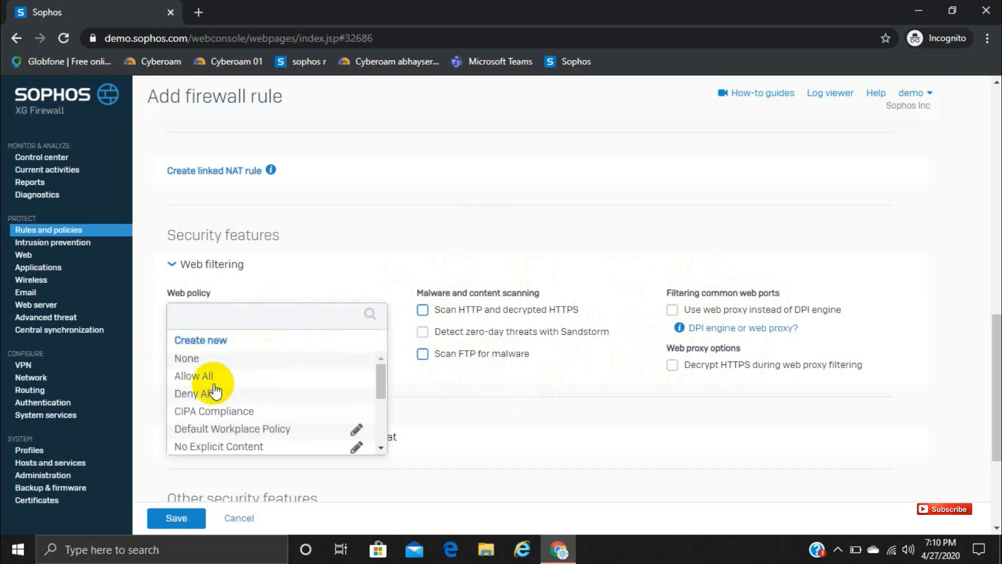
{"action": "left_click", "coordinate": [200, 413]}
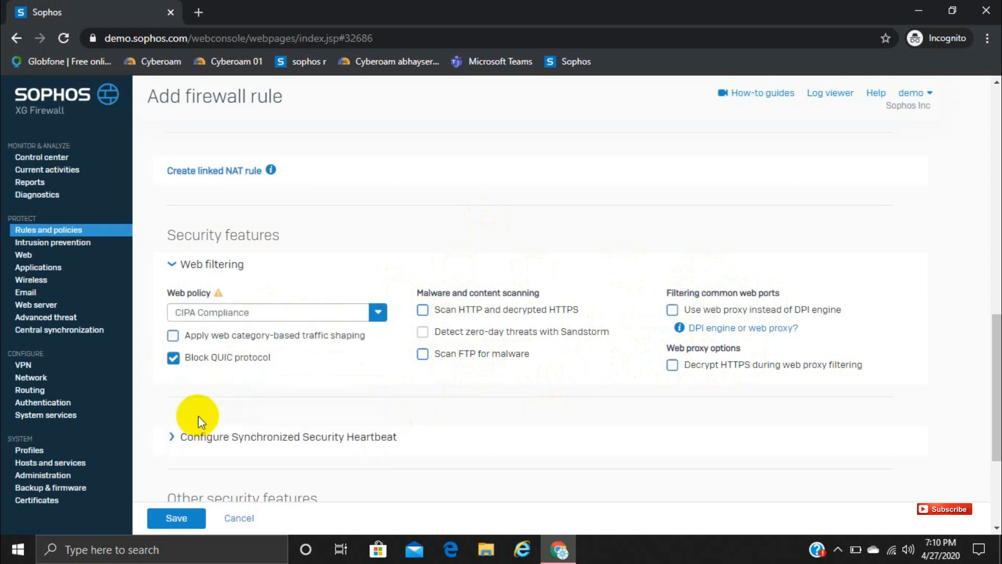
Step: Show the Synchronized Security Heartbeat options and set application control to Allow All
{"action": "left_click_drag", "start_coordinate": [991, 320], "coordinate": [986, 380]}
{"action": "left_click", "coordinate": [192, 250]}
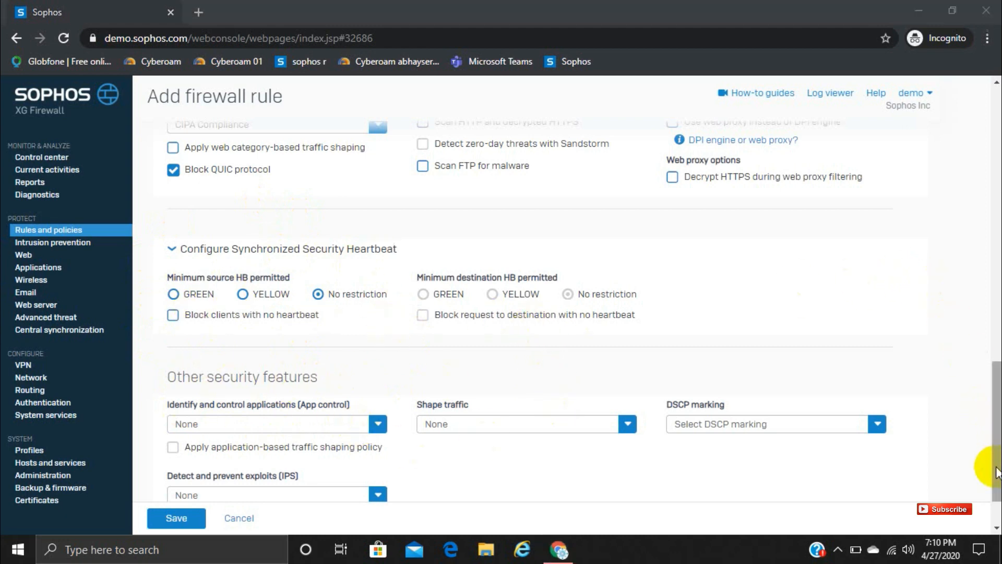
{"action": "left_click_drag", "start_coordinate": [996, 470], "coordinate": [988, 487]}
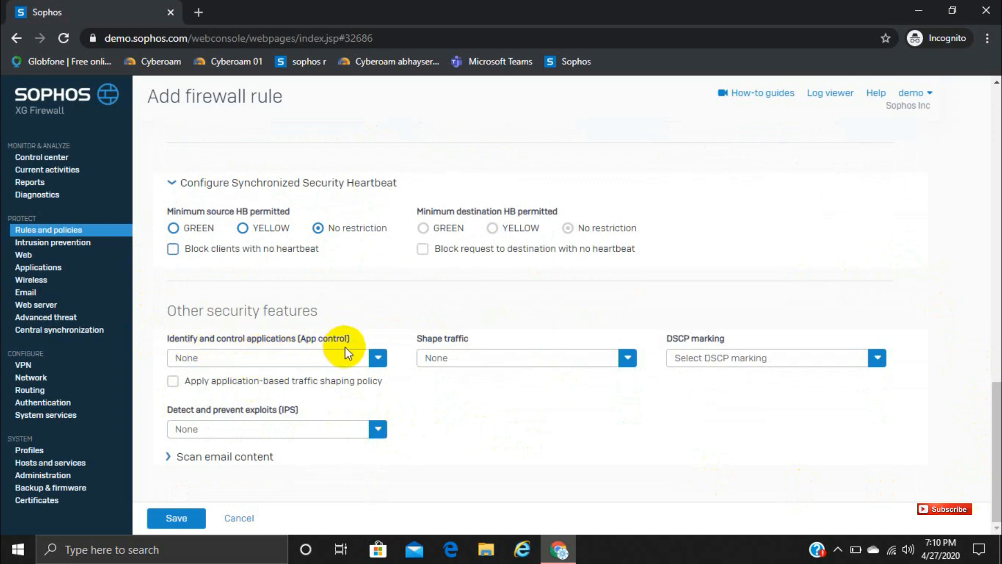
{"action": "left_click", "coordinate": [377, 358]}
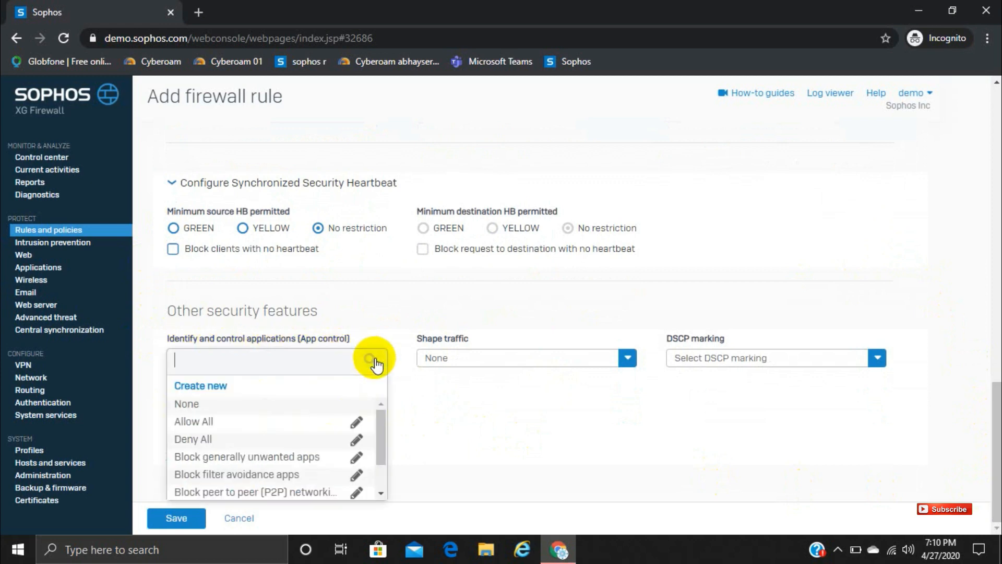
{"action": "left_click", "coordinate": [207, 422]}
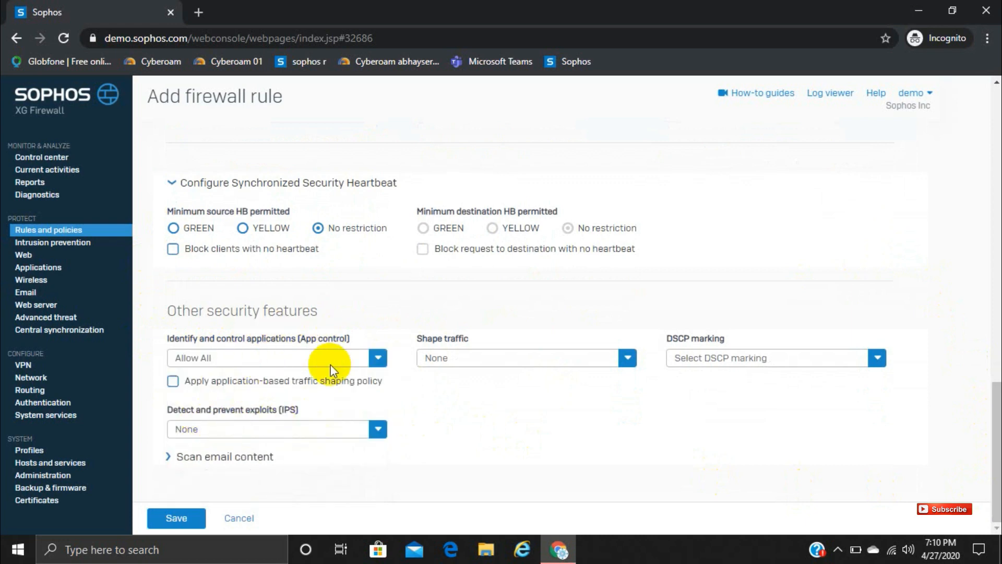
Step: Look through the available traffic shaping policies and DSCP marking values without selecting any
{"action": "left_click", "coordinate": [626, 364]}
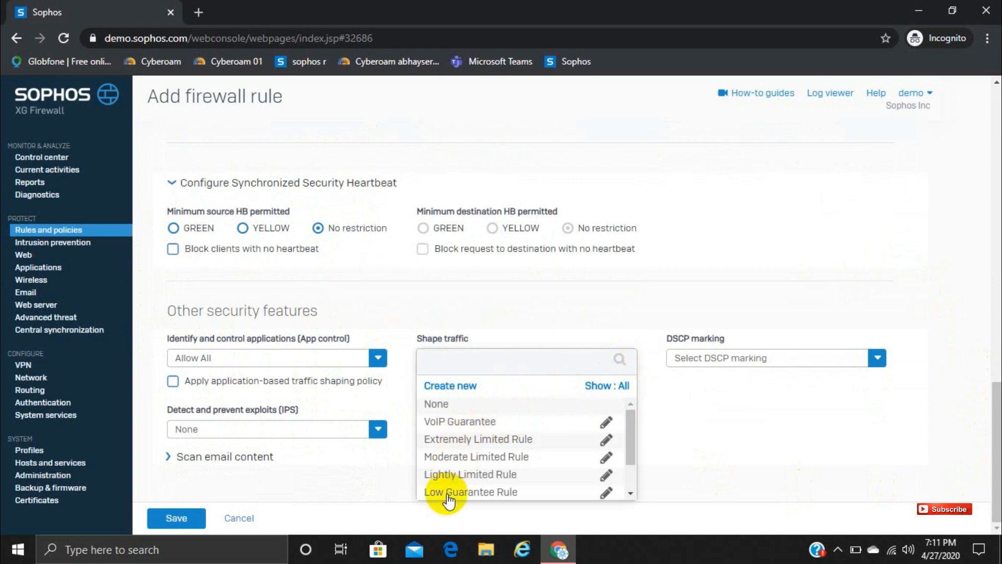
{"action": "left_click", "coordinate": [751, 427]}
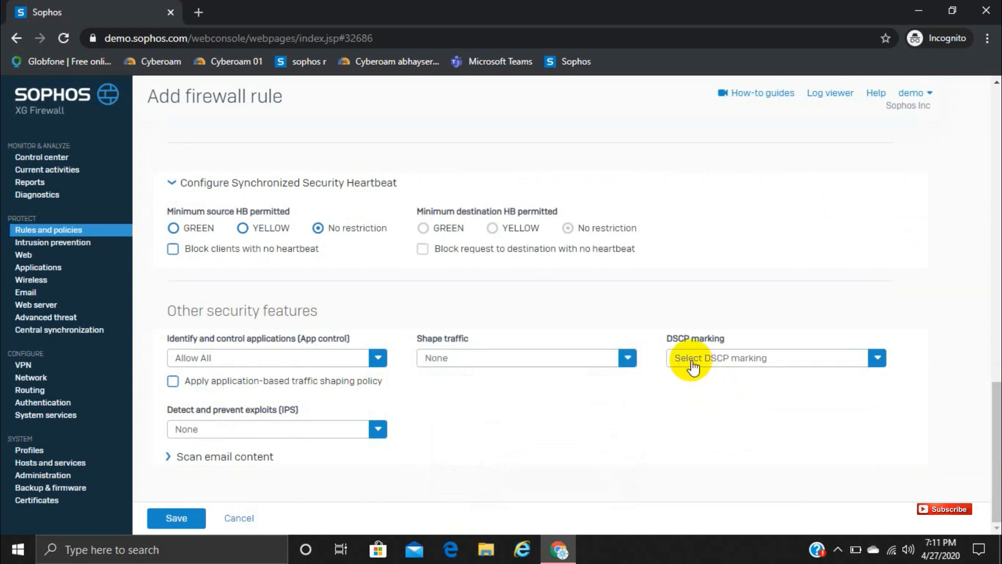
{"action": "left_click", "coordinate": [723, 359]}
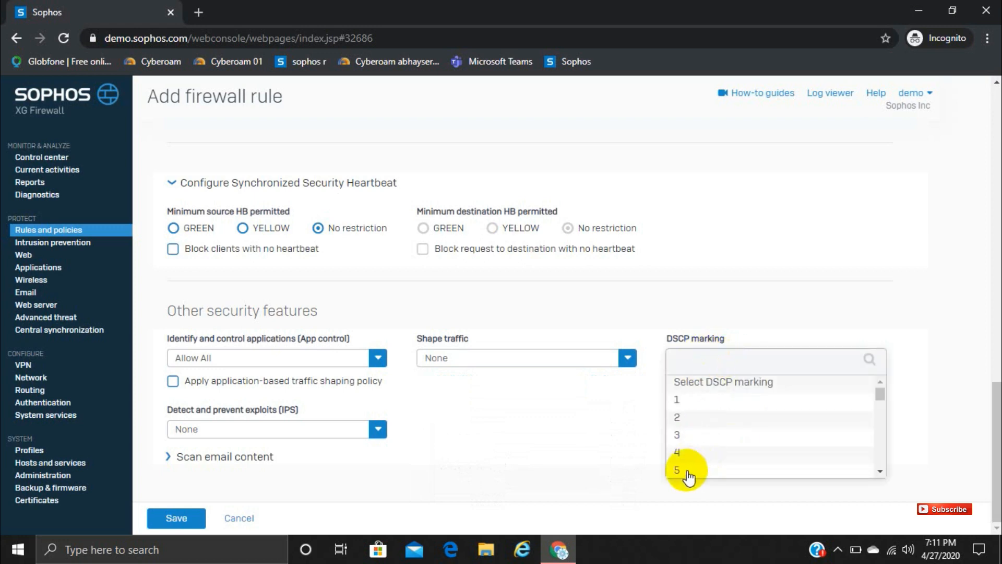
{"action": "left_click", "coordinate": [541, 459]}
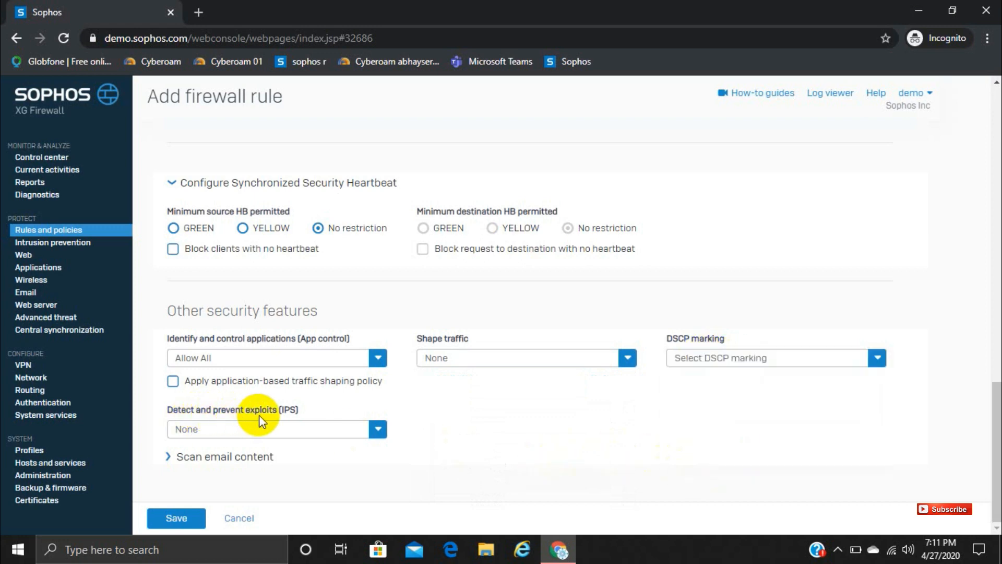
Step: Set the rule's exploit prevention (IPS) policy to generalpolicy and enable POP3 scanning for email content
{"action": "left_click", "coordinate": [379, 432]}
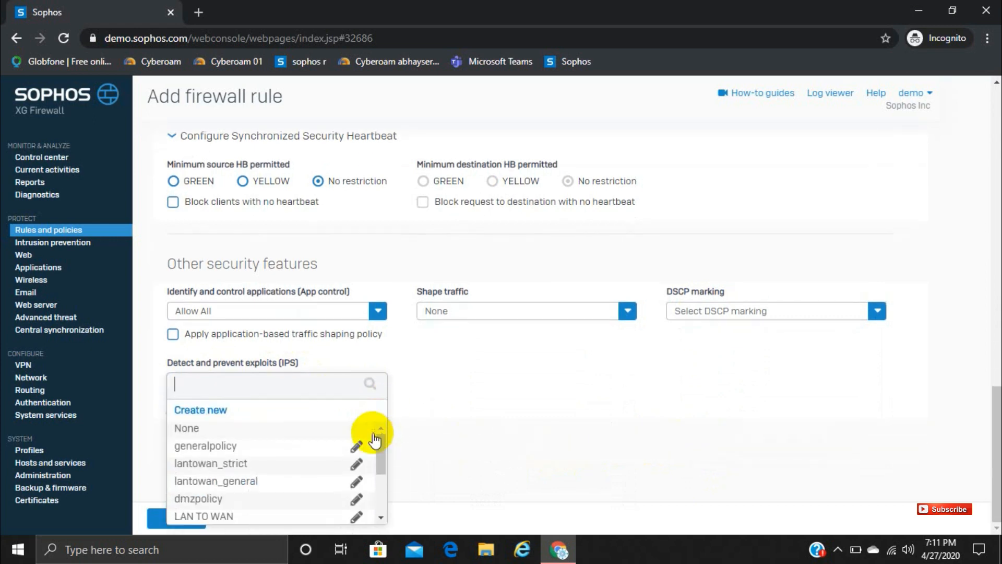
{"action": "left_click", "coordinate": [188, 445]}
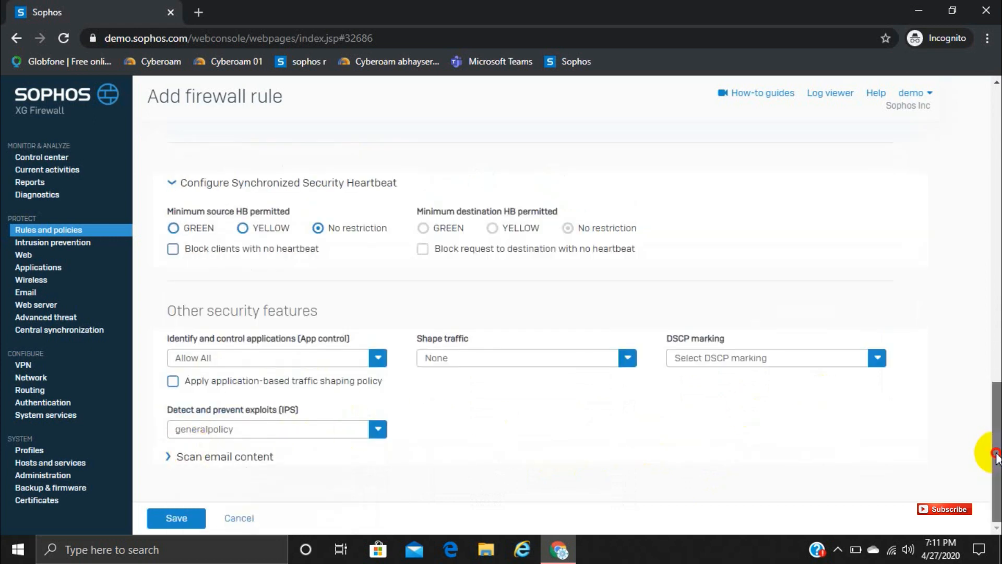
{"action": "left_click", "coordinate": [167, 457]}
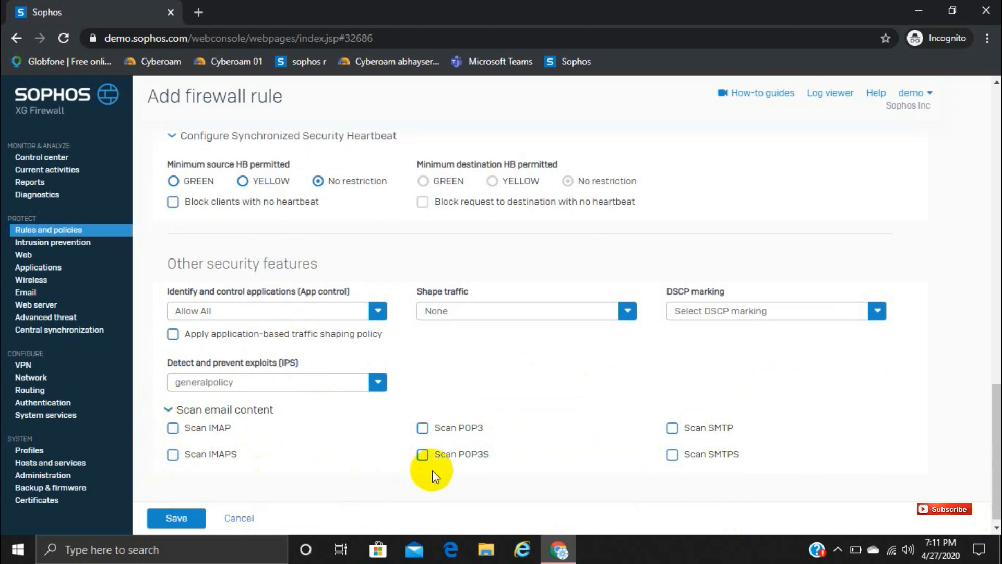
{"action": "left_click", "coordinate": [424, 430]}
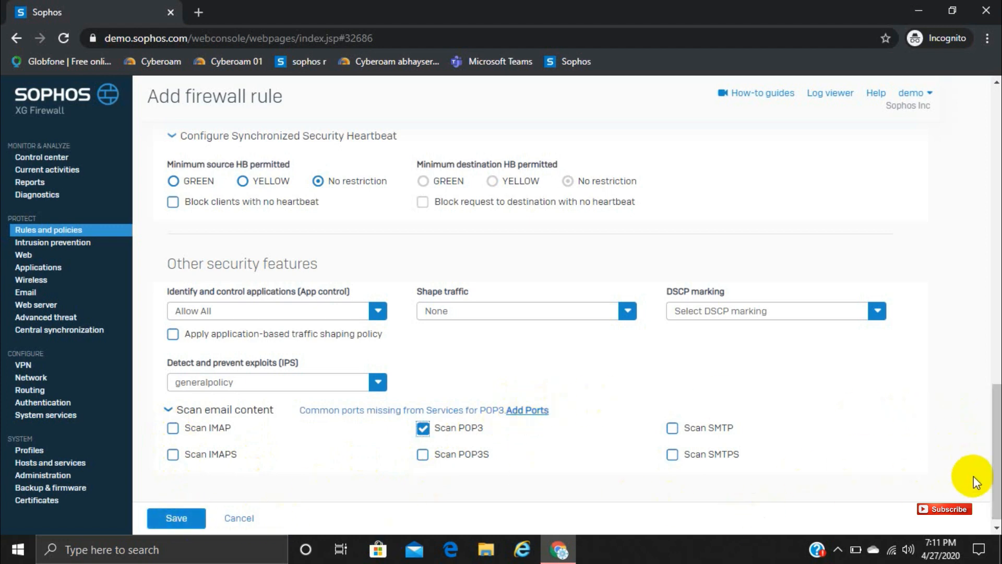
Step: Review the whole "test" rule form, and discard the unsaved firewall rule
{"action": "left_click_drag", "start_coordinate": [991, 474], "coordinate": [976, 110]}
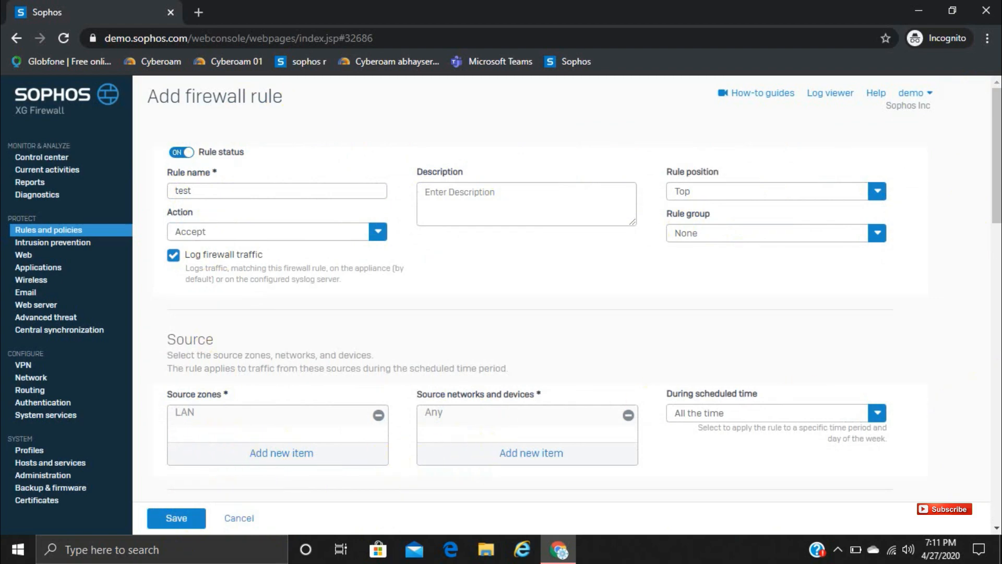
{"action": "mouse_move", "coordinate": [994, 163]}
{"action": "left_mouse_down"}
{"action": "mouse_move", "coordinate": [995, 390]}
{"action": "mouse_move", "coordinate": [980, 530]}
{"action": "left_mouse_up"}
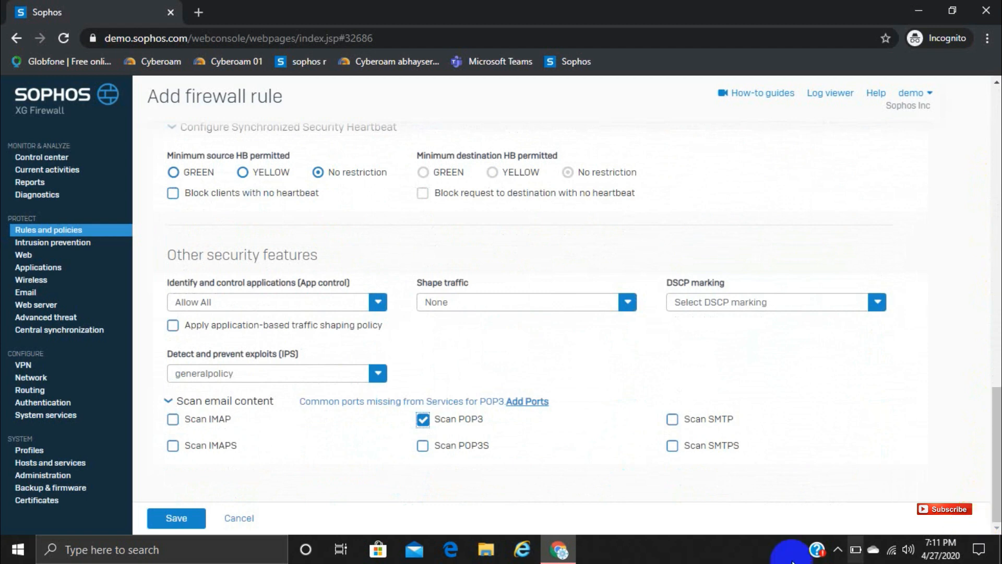
{"action": "left_click", "coordinate": [237, 517]}
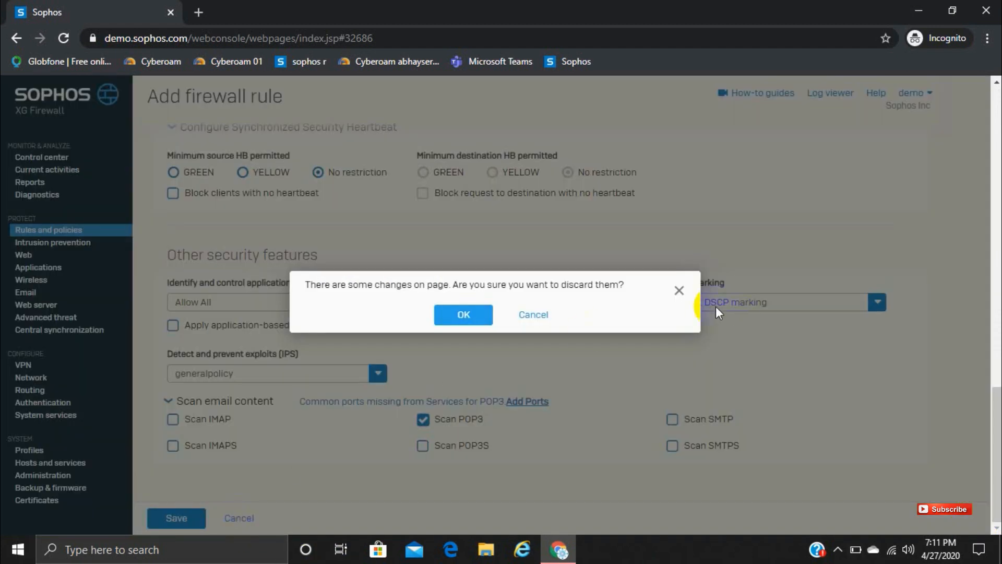
{"action": "left_click", "coordinate": [477, 315]}
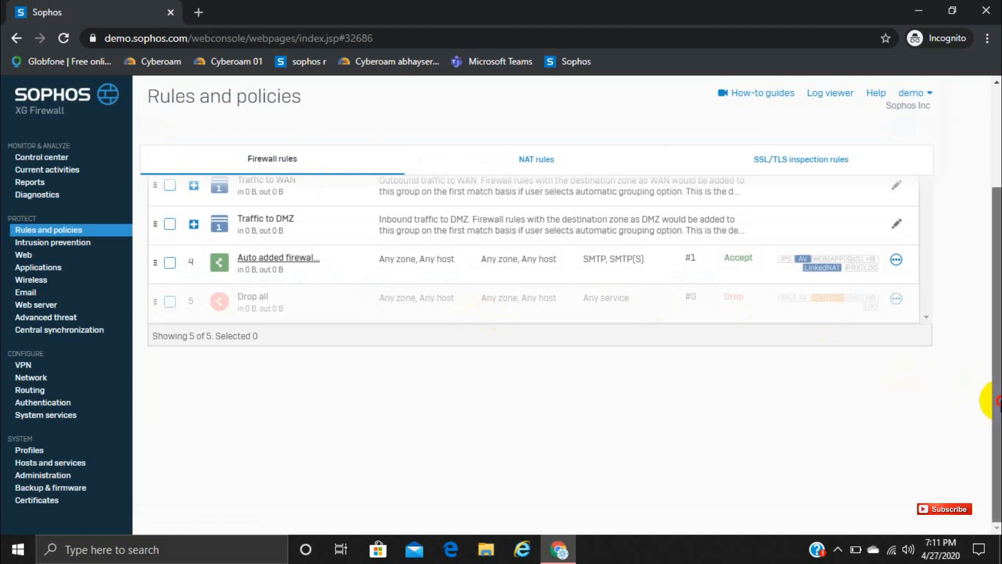
Step: Examine the management options offered for the auto-added firewall rule, such as edit, move and clone
{"action": "left_click_drag", "start_coordinate": [994, 399], "coordinate": [995, 304]}
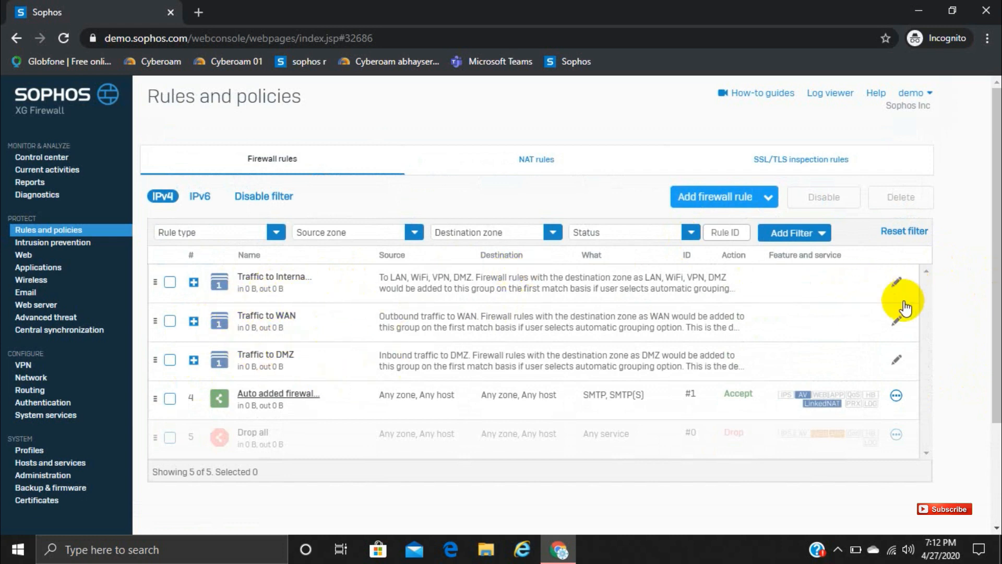
{"action": "left_click", "coordinate": [897, 397]}
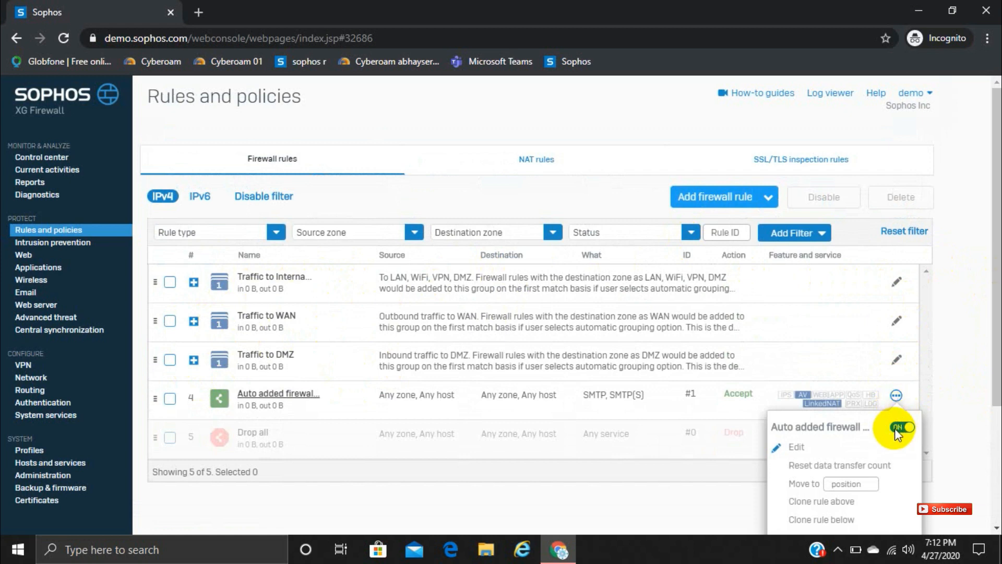
{"action": "left_click", "coordinate": [837, 485]}
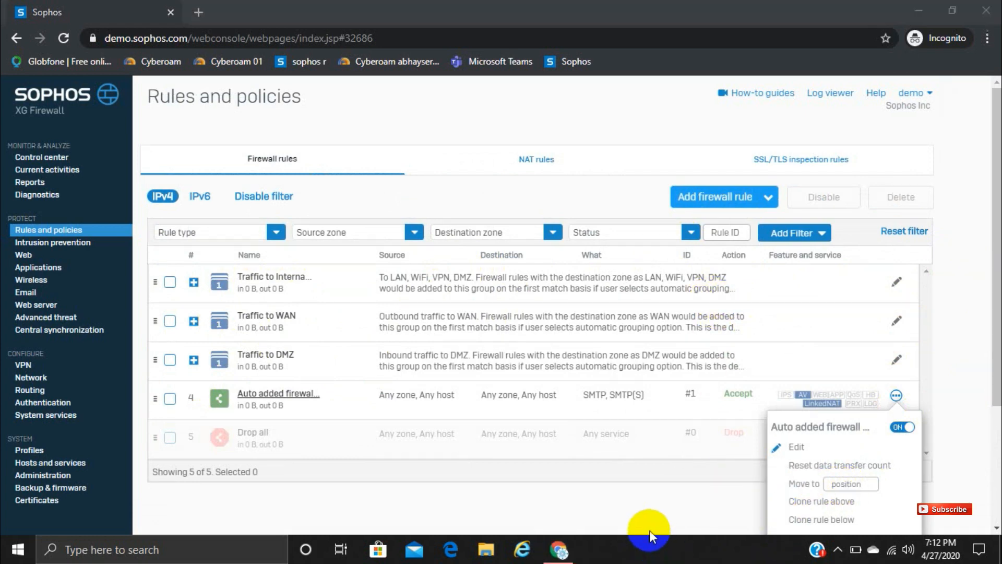
{"action": "left_click", "coordinate": [490, 172]}
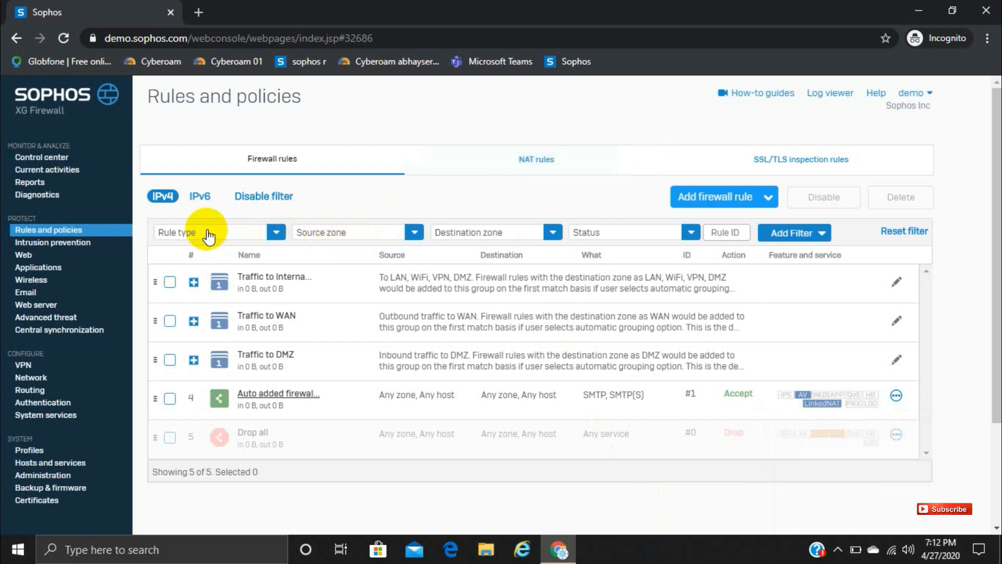
Step: Look at the rule type and status filter choices for the firewall rules list without applying any
{"action": "left_click", "coordinate": [275, 233]}
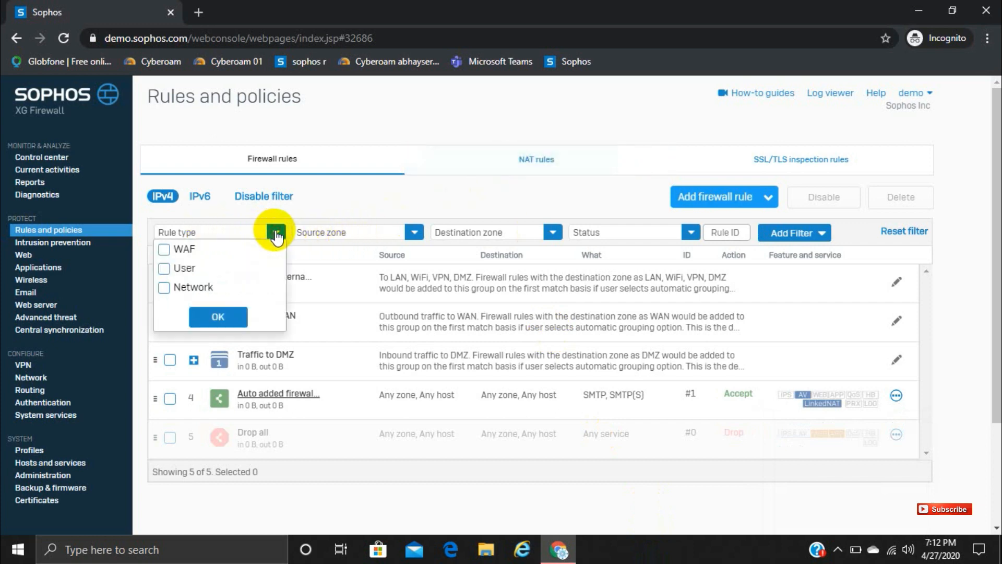
{"action": "left_click", "coordinate": [421, 463]}
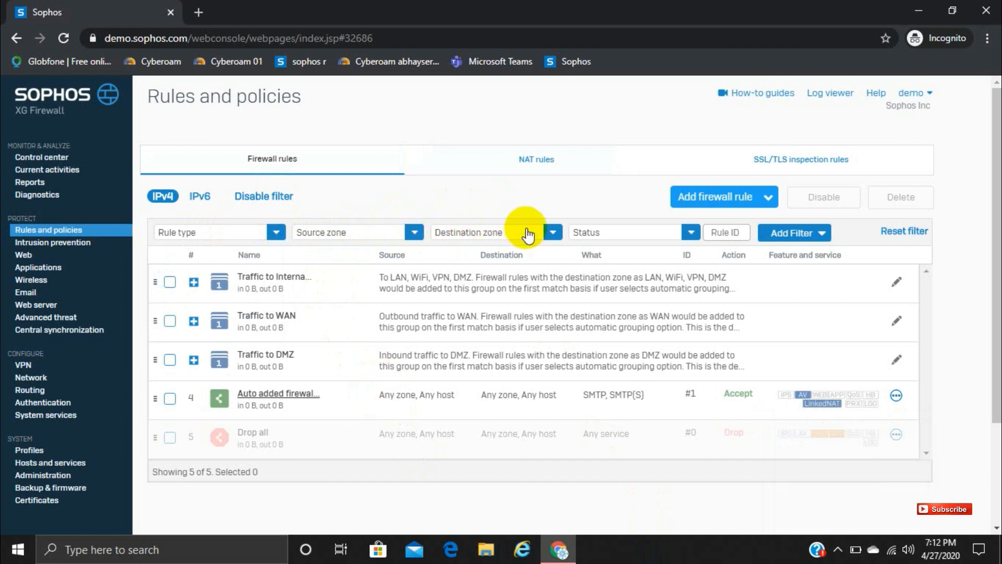
{"action": "left_click", "coordinate": [632, 237]}
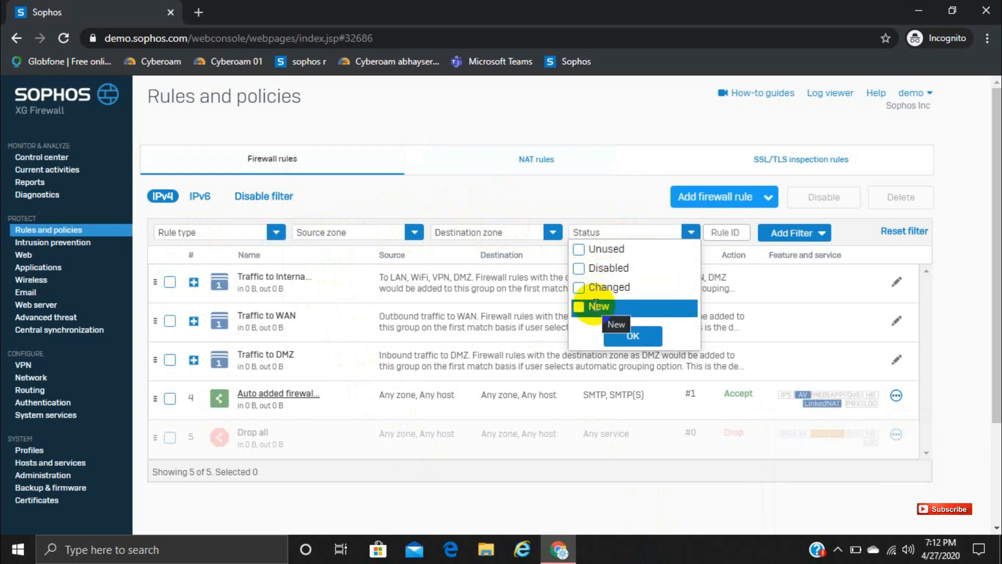
{"action": "left_click", "coordinate": [782, 287]}
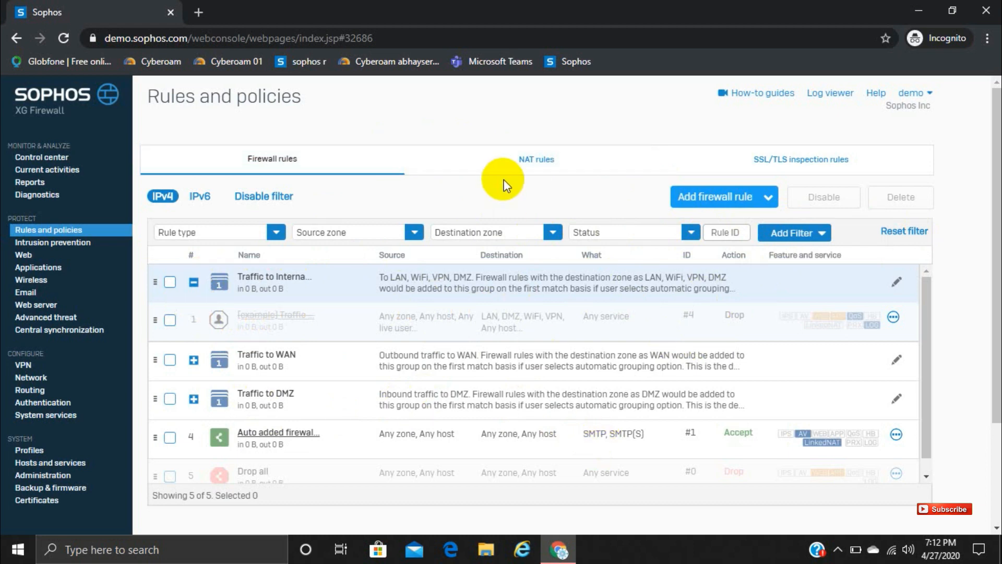
Step: Open the list of NAT rules
{"action": "left_click", "coordinate": [554, 156]}
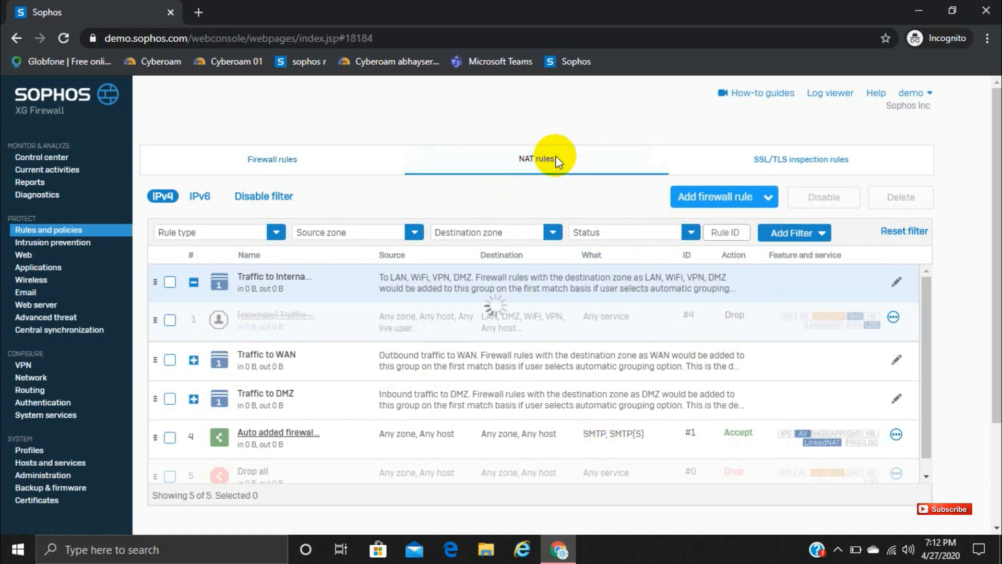